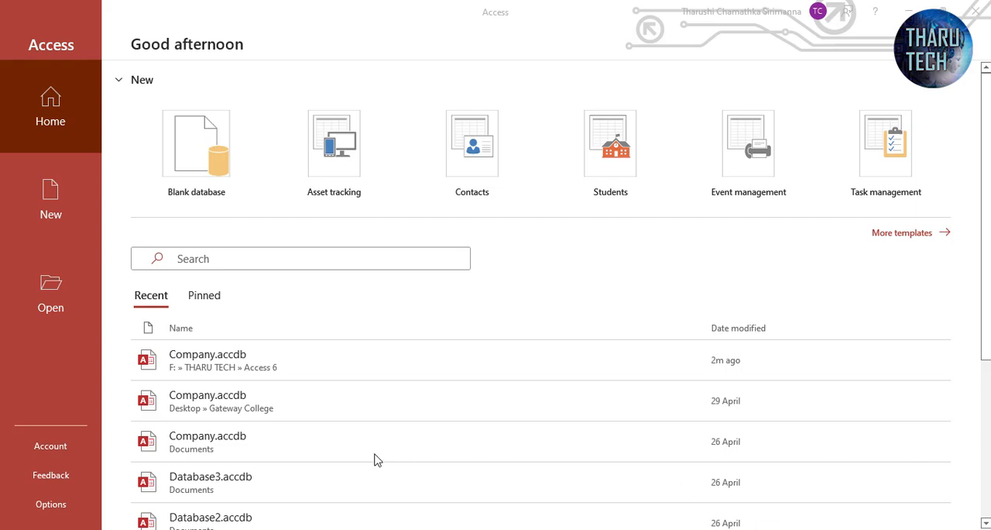
- Start a new blank database and choose the Access 6 folder inside THARU TECH on drive F as its location
{"action": "left_click", "coordinate": [55, 216]}
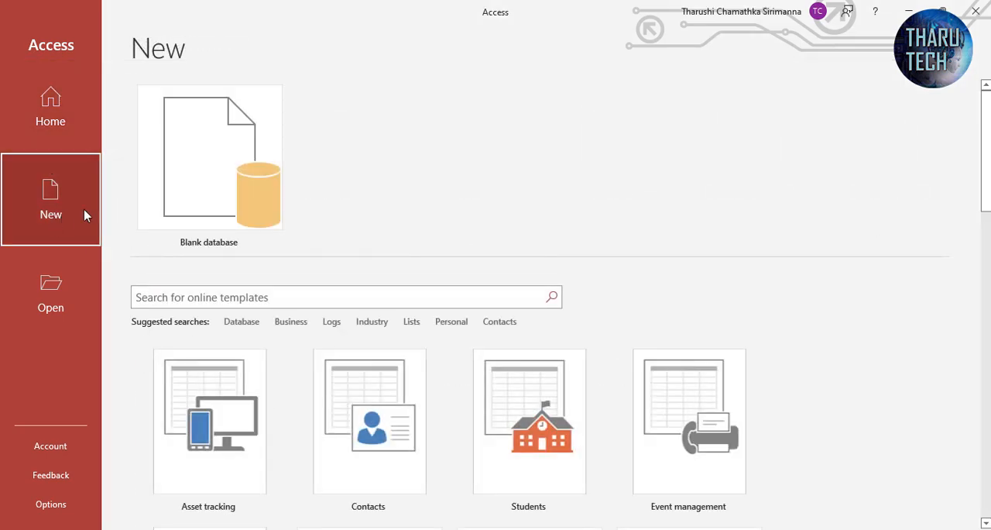
{"action": "left_click", "coordinate": [172, 203]}
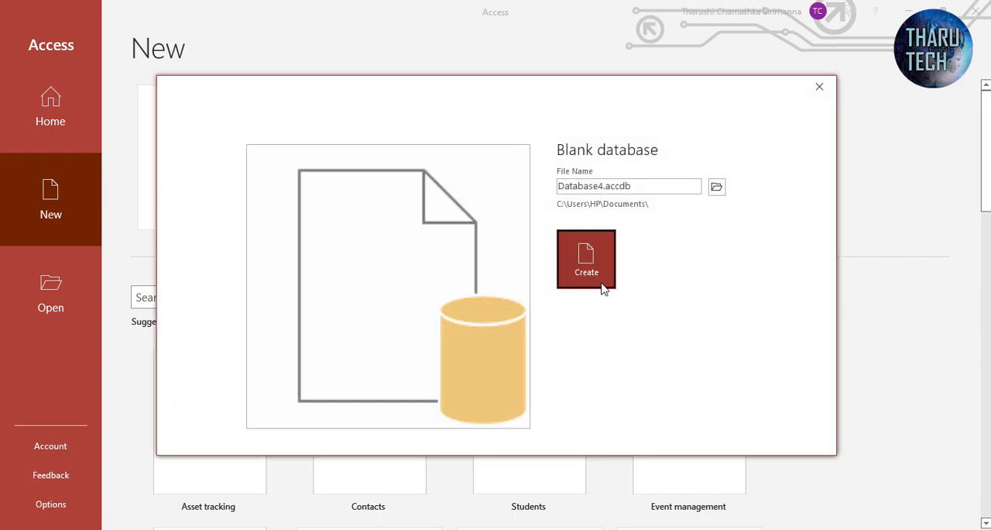
{"action": "left_click", "coordinate": [716, 187]}
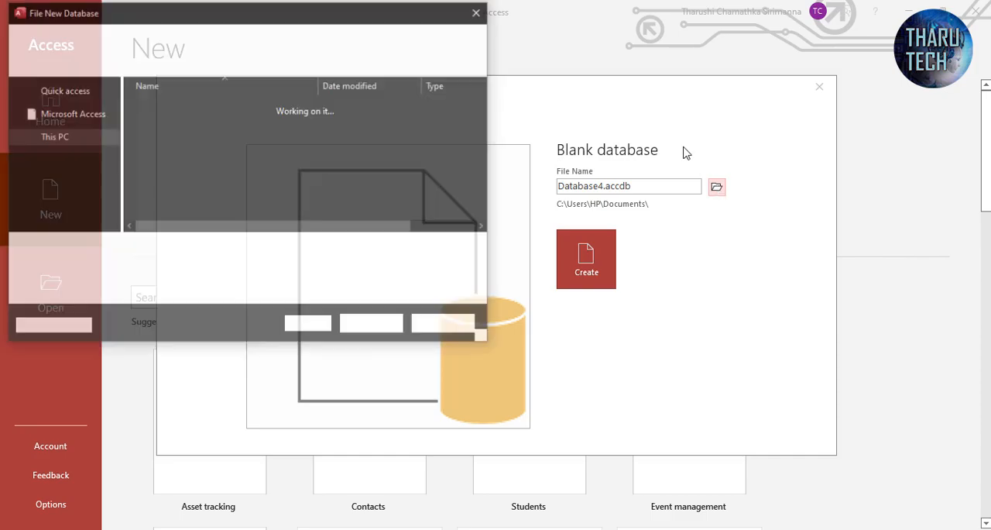
{"action": "scroll", "coordinate": [61, 178], "scroll_direction": "down", "scroll_amount": 4}
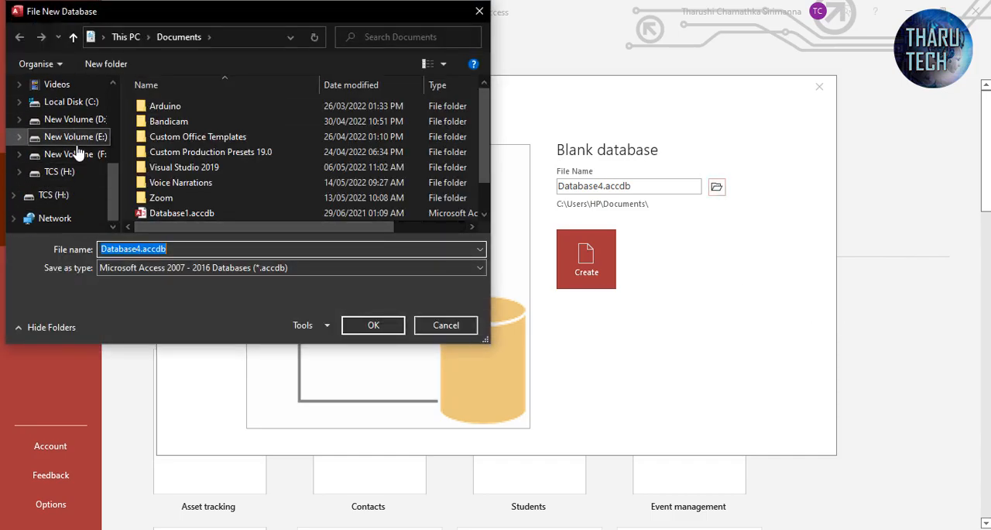
{"action": "left_click", "coordinate": [74, 154]}
{"action": "double_click", "coordinate": [267, 124]}
{"action": "double_click", "coordinate": [170, 122]}
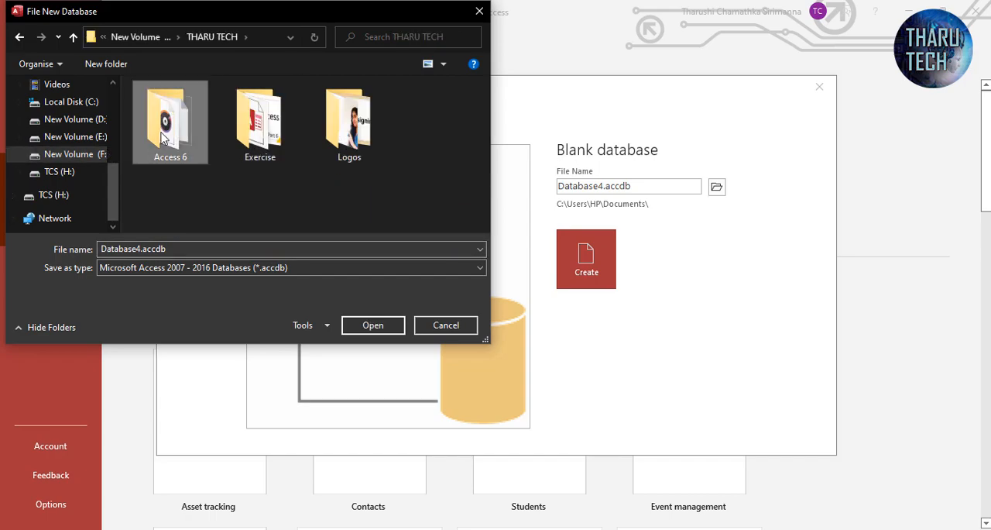
- Name the database file Company.accdb and create the database
{"action": "double_click", "coordinate": [155, 249]}
{"action": "left_click_drag", "start_coordinate": [137, 249], "coordinate": [93, 247]}
{"action": "key", "text": "BackSpace"}
{"action": "key", "text": "Delete"}
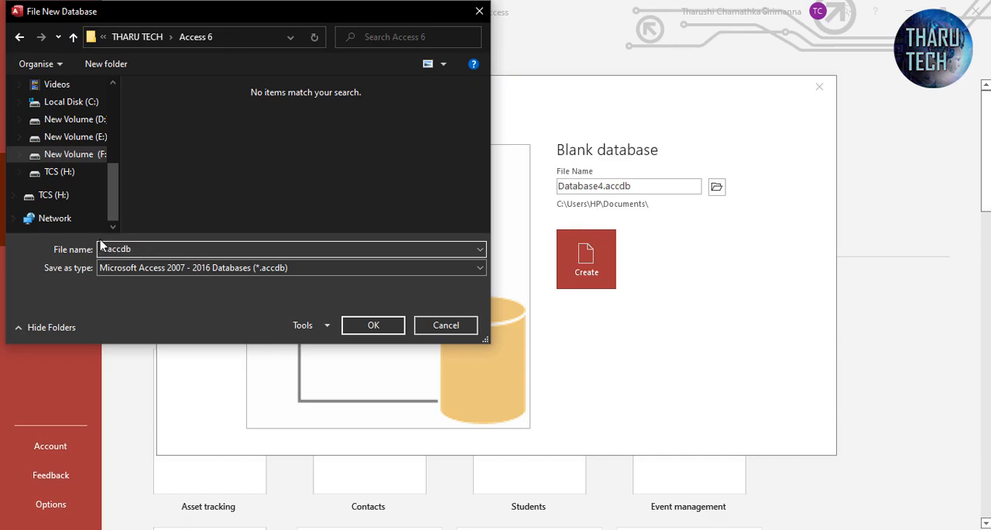
{"action": "type", "text": "Company"}
{"action": "left_click", "coordinate": [387, 330]}
{"action": "left_click", "coordinate": [586, 267]}
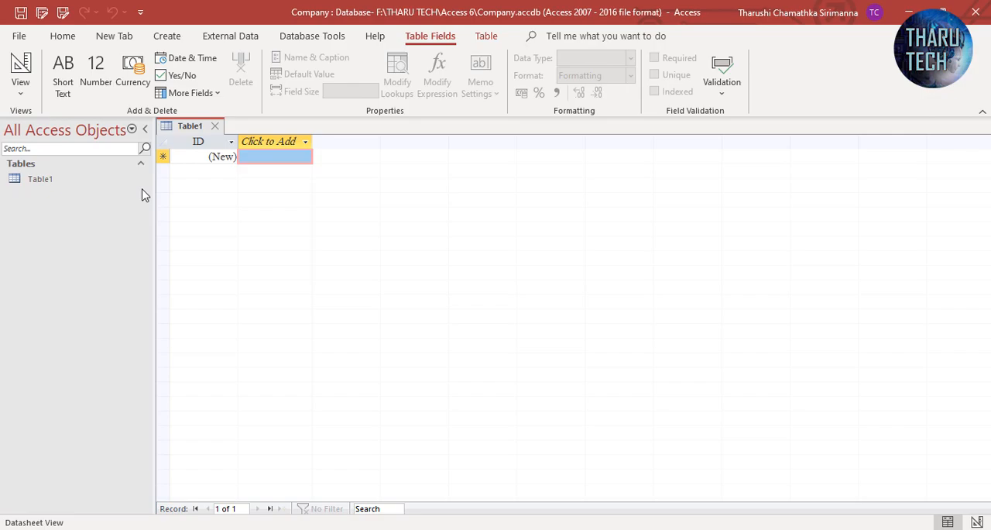
- Switch the new table to Design View and save it as Customer
{"action": "left_click", "coordinate": [15, 92]}
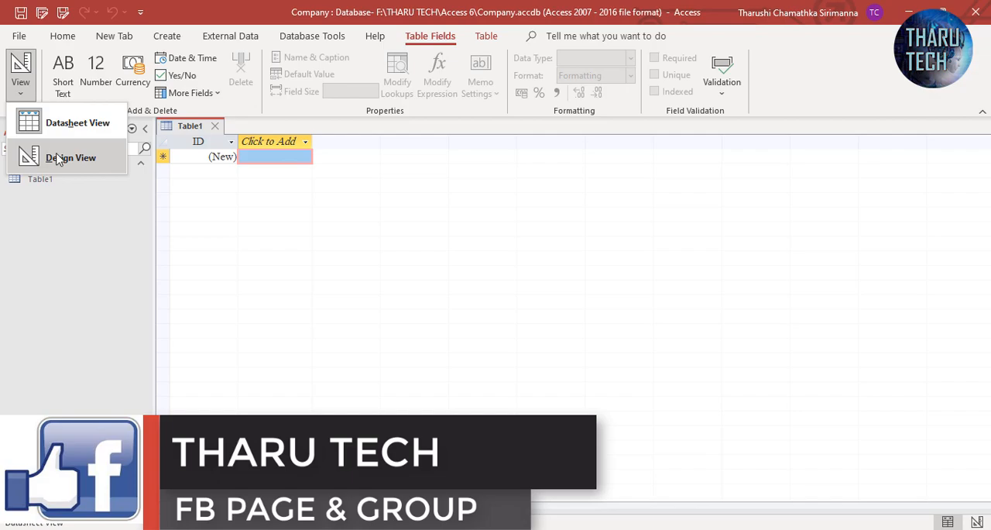
{"action": "left_click", "coordinate": [31, 158]}
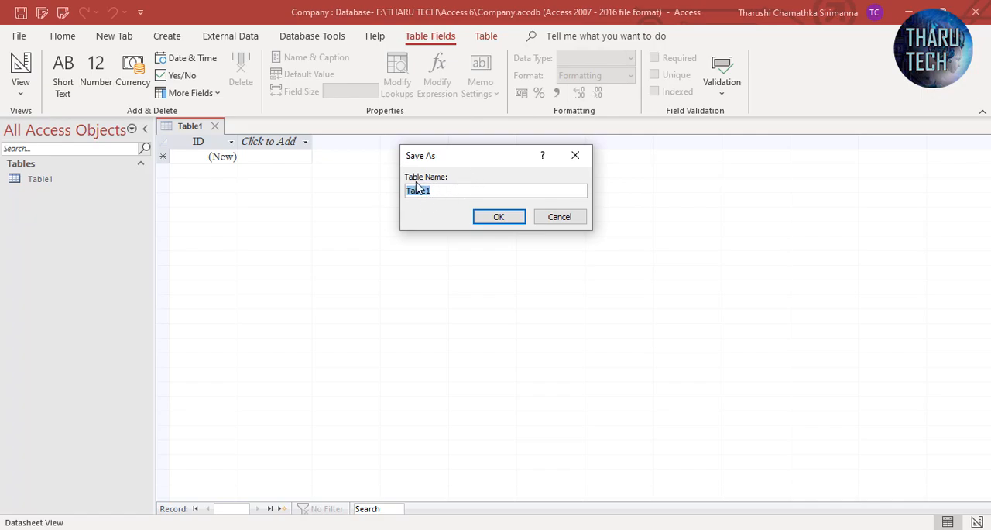
{"action": "mouse_move", "coordinate": [477, 155]}
{"action": "left_mouse_down"}
{"action": "mouse_move", "coordinate": [565, 159]}
{"action": "mouse_move", "coordinate": [390, 186]}
{"action": "mouse_move", "coordinate": [476, 238]}
{"action": "mouse_move", "coordinate": [459, 166]}
{"action": "mouse_move", "coordinate": [466, 158]}
{"action": "mouse_move", "coordinate": [388, 212]}
{"action": "mouse_move", "coordinate": [453, 208]}
{"action": "mouse_move", "coordinate": [484, 147]}
{"action": "left_mouse_up"}
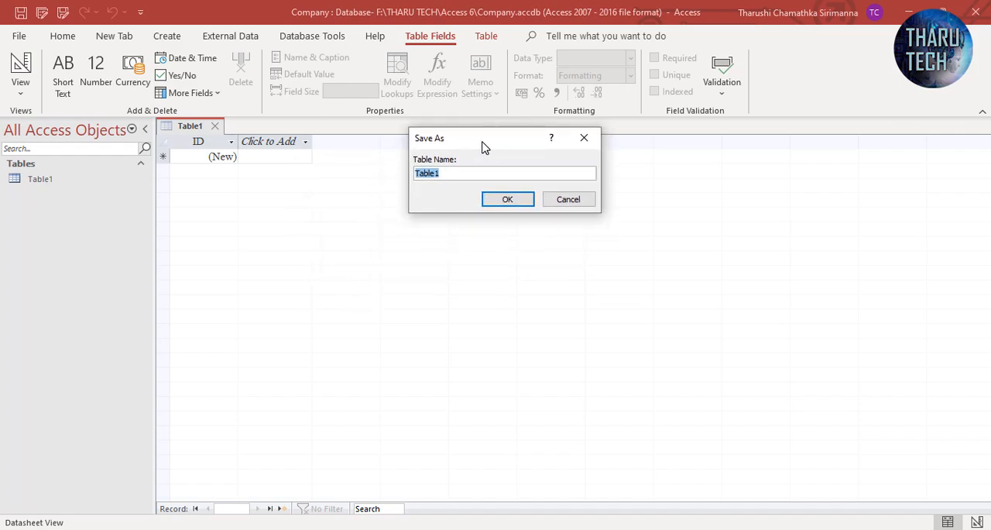
{"action": "key", "text": "Caps_Lock"}
{"action": "type", "text": "C"}
{"action": "key", "text": "Caps_Lock"}
{"action": "type", "text": "ustomer"}
{"action": "left_click", "coordinate": [507, 199]}
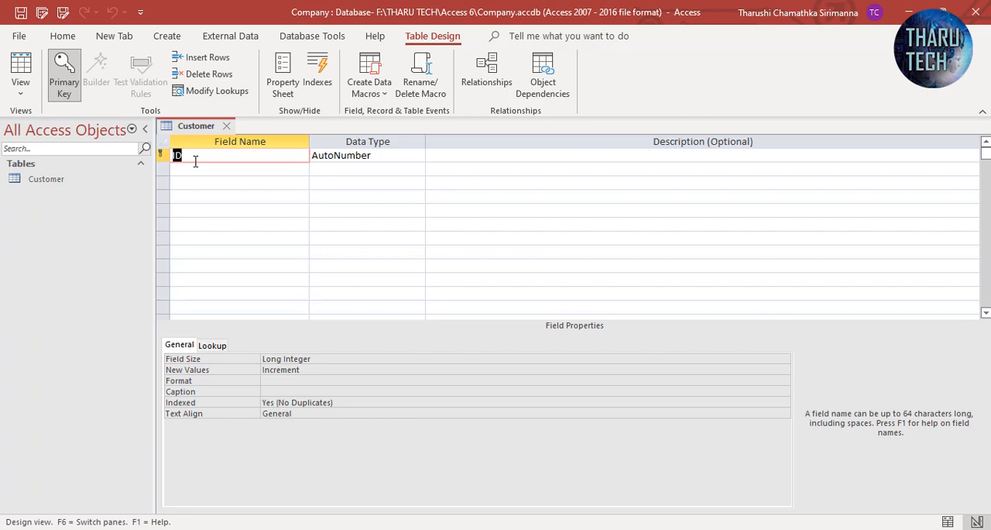
- Rename the primary key field ID as Customer_ID, keeping its AutoNumber data type
{"action": "type", "text": "Customer_"}
{"action": "key", "text": "Caps_Lock"}
{"action": "type", "text": "ID"}
{"action": "left_click", "coordinate": [418, 156]}
{"action": "left_click", "coordinate": [226, 166]}
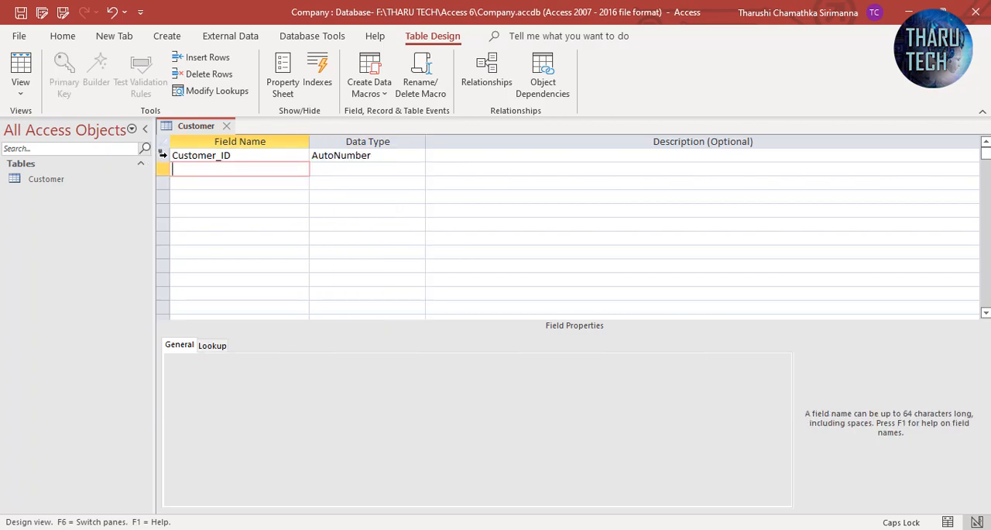
{"action": "left_click", "coordinate": [159, 155]}
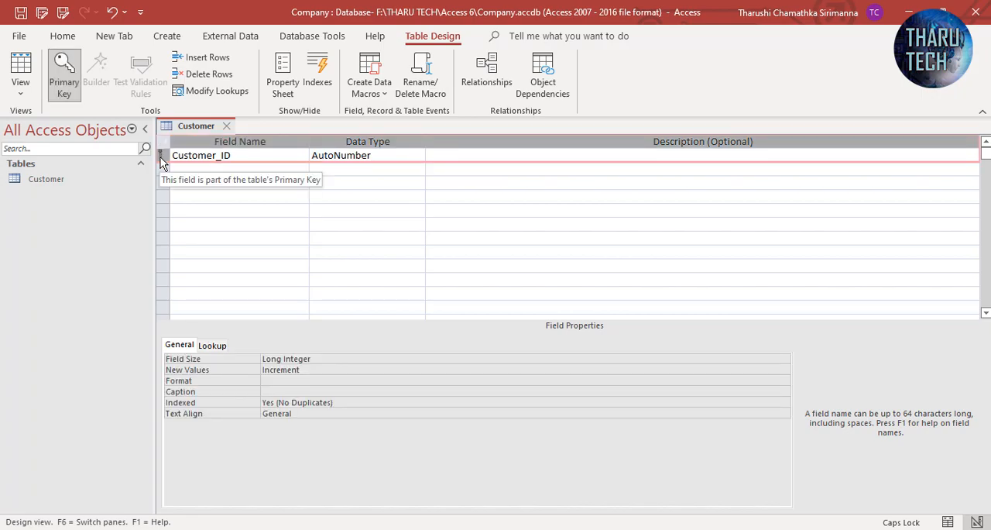
- Add a First Name field with the Short Text data type below Customer_ID
{"action": "left_click", "coordinate": [179, 169]}
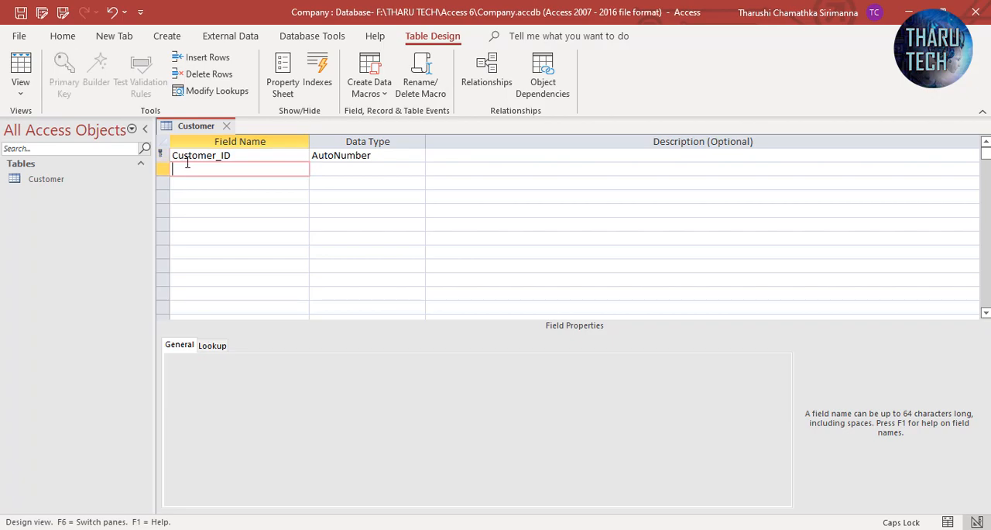
{"action": "type", "text": "F"}
{"action": "key", "text": "Caps_Lock"}
{"action": "type", "text": "irst"}
{"action": "key", "text": "Caps_Lock"}
{"action": "type", "text": "N"}
{"action": "key", "text": "Caps_Lock"}
{"action": "type", "text": "ame"}
{"action": "key", "text": "Tab"}
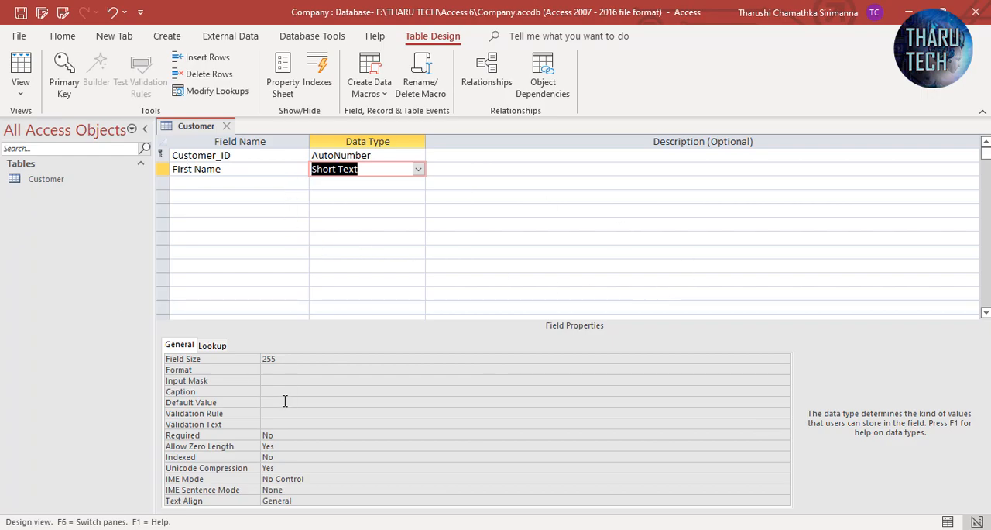
{"action": "left_click", "coordinate": [283, 358]}
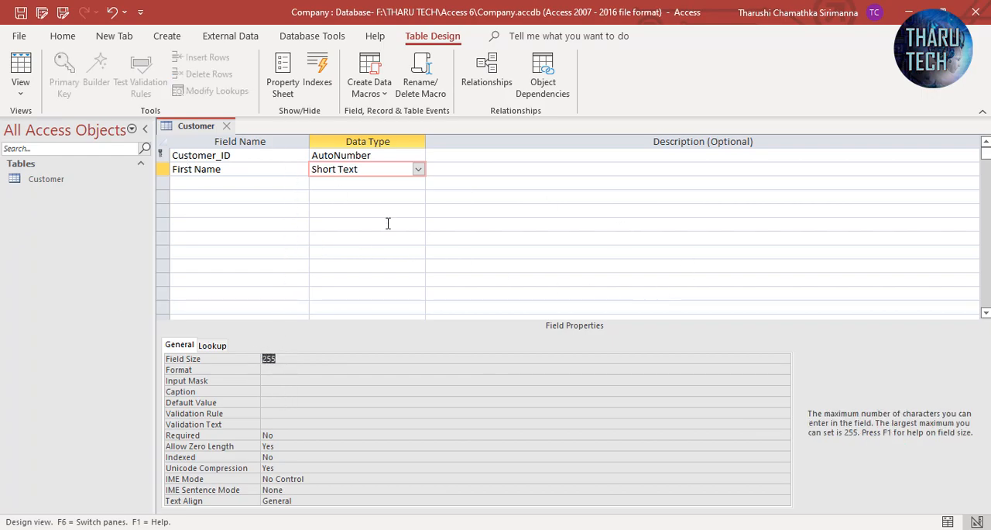
- Add a Last Name field as Short Text and an Address field as Long Text
{"action": "left_click", "coordinate": [221, 184]}
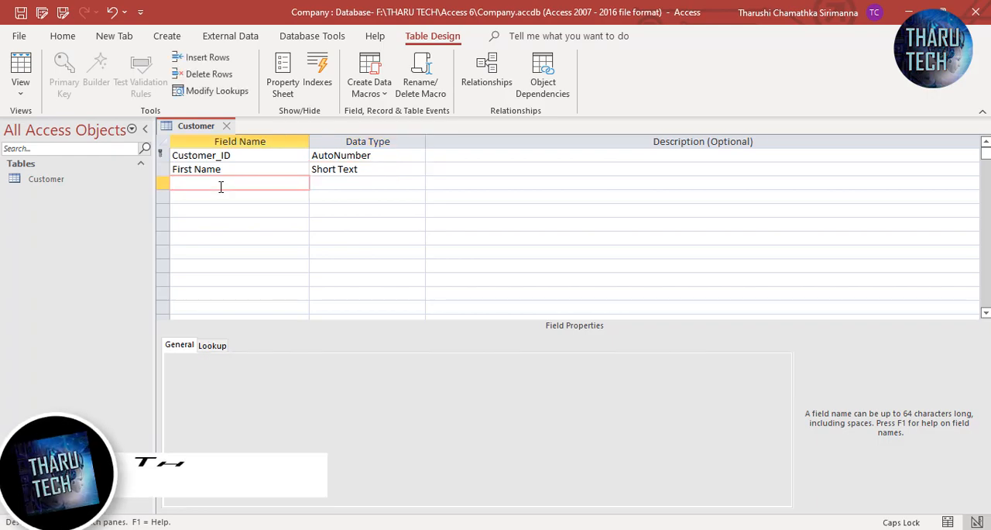
{"action": "type", "text": "Last Na"}
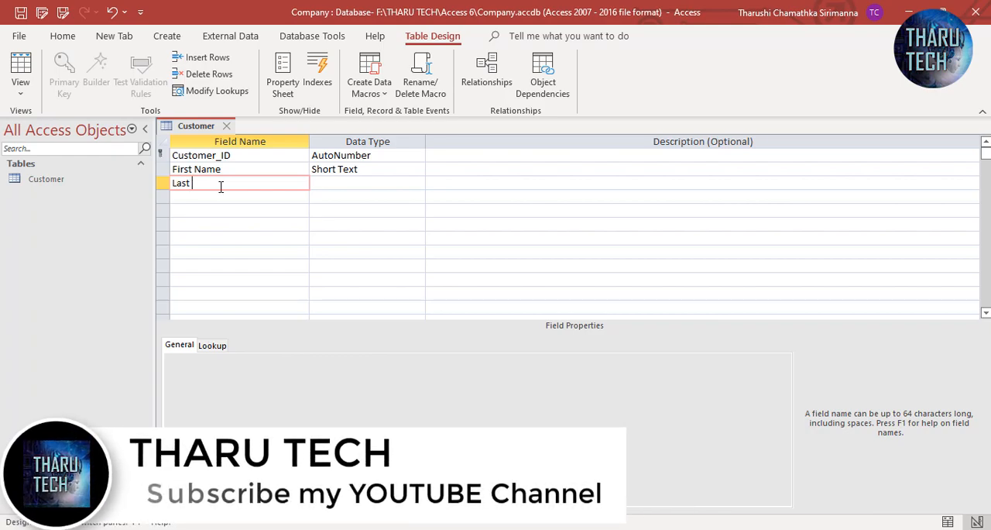
{"action": "type", "text": "me"}
{"action": "left_click", "coordinate": [348, 184]}
{"action": "left_click", "coordinate": [290, 197]}
{"action": "type", "text": "Address"}
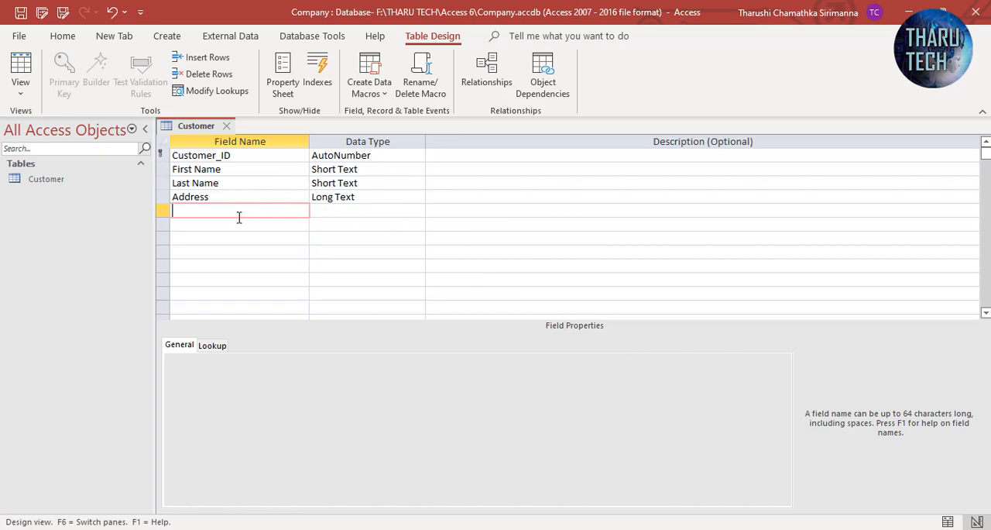
- Add a Gender field and set it up with the Lookup Wizard, choosing to type in the values
{"action": "key", "text": "Caps_Lock"}
{"action": "key", "text": "Caps_Lock"}
{"action": "left_click", "coordinate": [354, 213]}
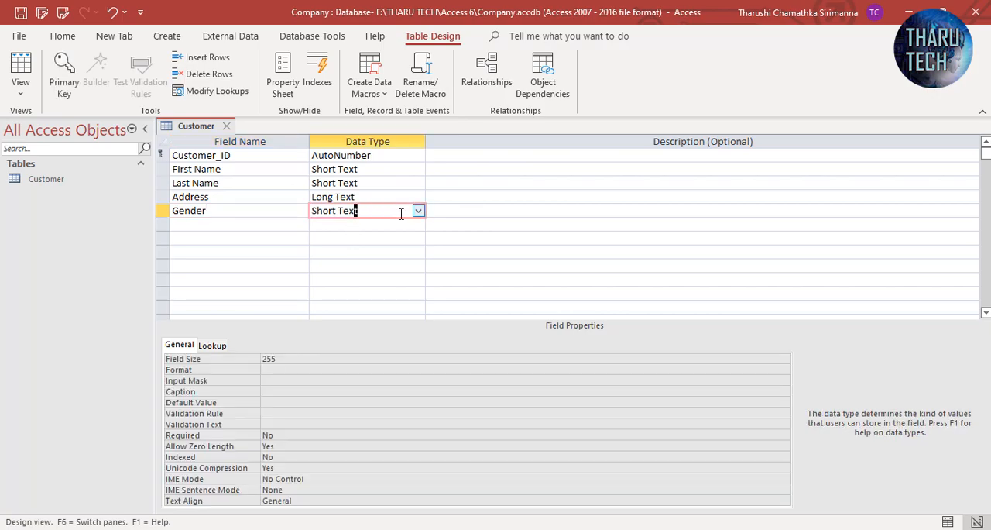
{"action": "left_click", "coordinate": [417, 210]}
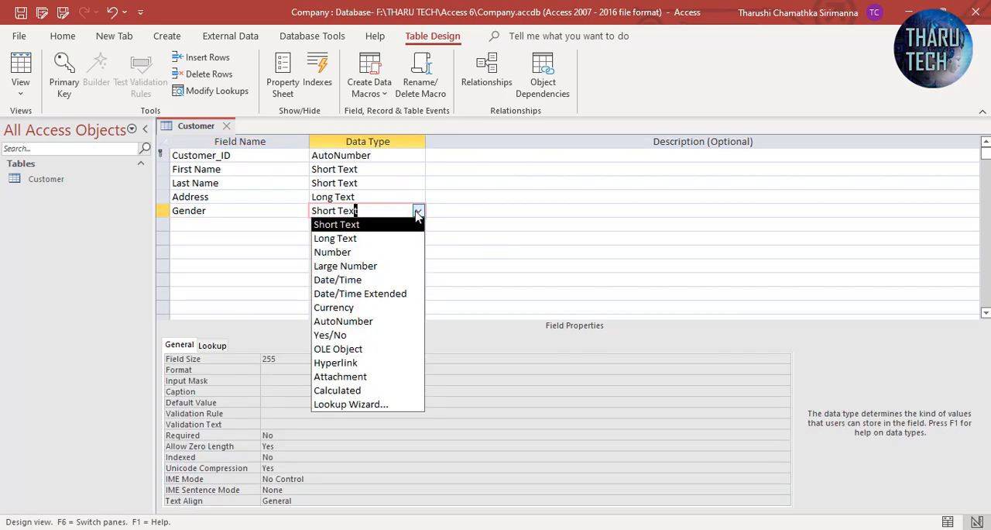
{"action": "left_click", "coordinate": [361, 404]}
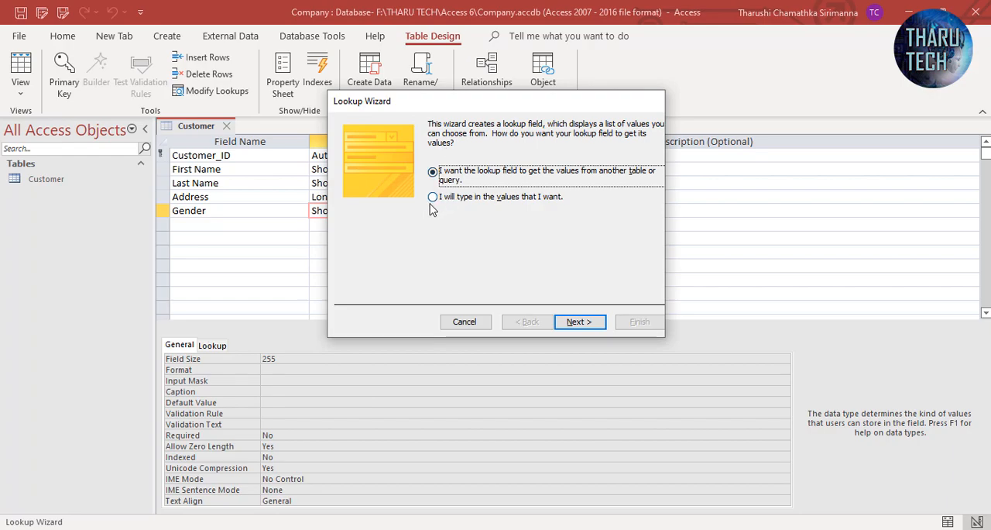
{"action": "left_click", "coordinate": [432, 197]}
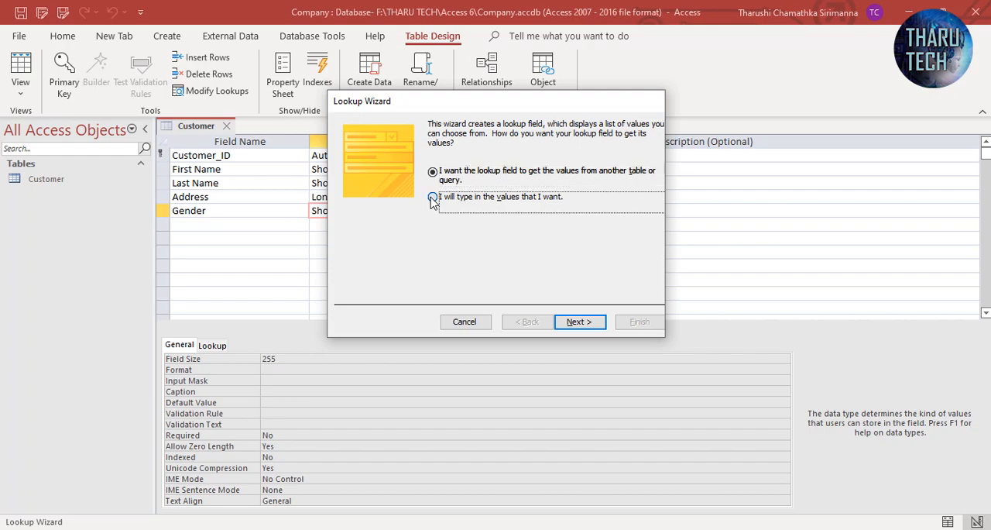
{"action": "left_click", "coordinate": [573, 321]}
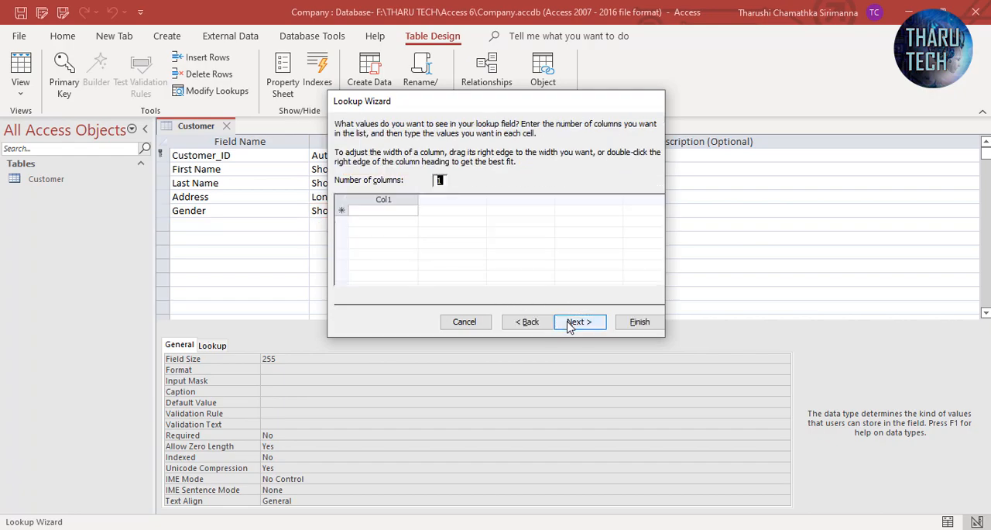
- Enter Female and Male as the values of the Gender lookup list
{"action": "left_click", "coordinate": [388, 210]}
{"action": "key", "text": "Caps_Lock"}
{"action": "type", "text": "F"}
{"action": "key", "text": "Caps_Lock"}
{"action": "type", "text": "em"}
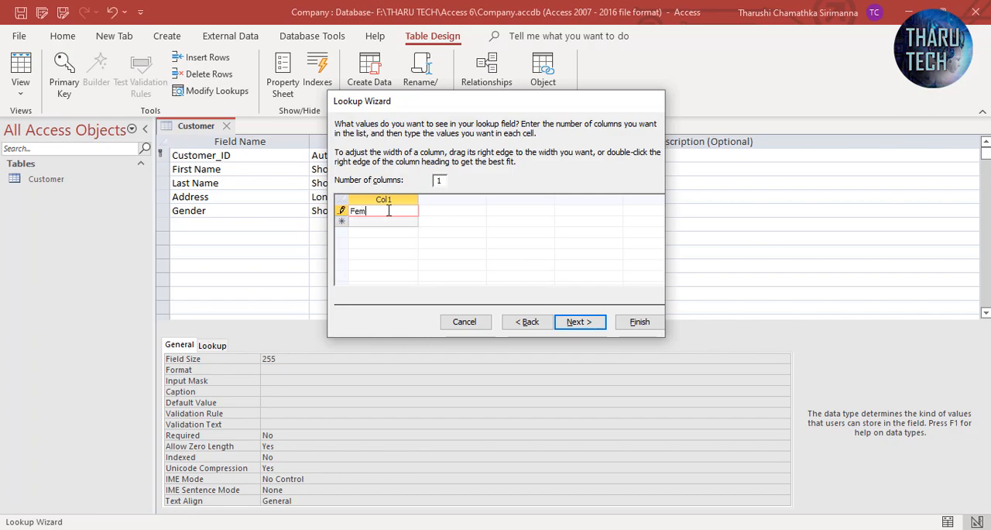
{"action": "type", "text": "ale"}
{"action": "left_click", "coordinate": [410, 223]}
{"action": "key", "text": "Caps_Lock"}
{"action": "type", "text": "M"}
{"action": "key", "text": "Caps_Lock"}
{"action": "type", "text": "ale"}
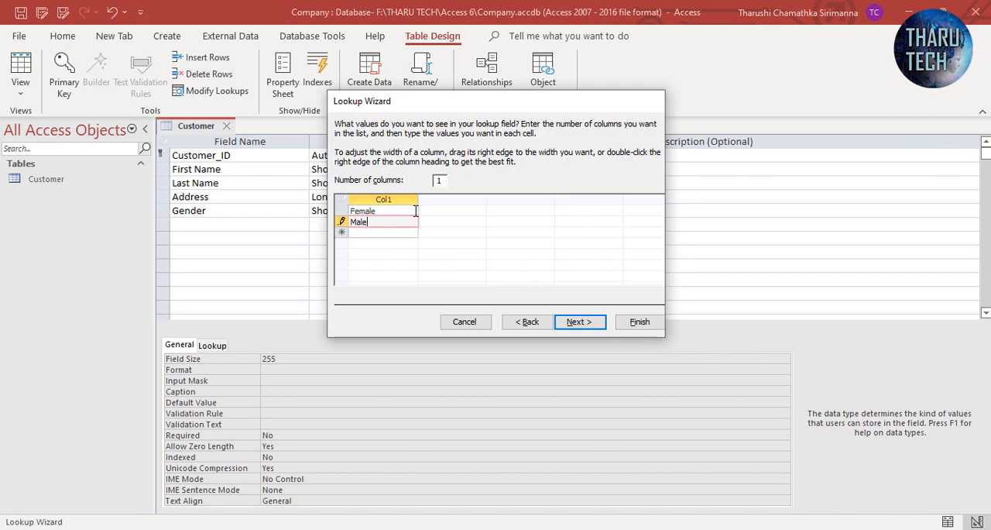
- Keep the lookup label Gender, limit entries to the list, and finish the lookup field
{"action": "left_click", "coordinate": [577, 321]}
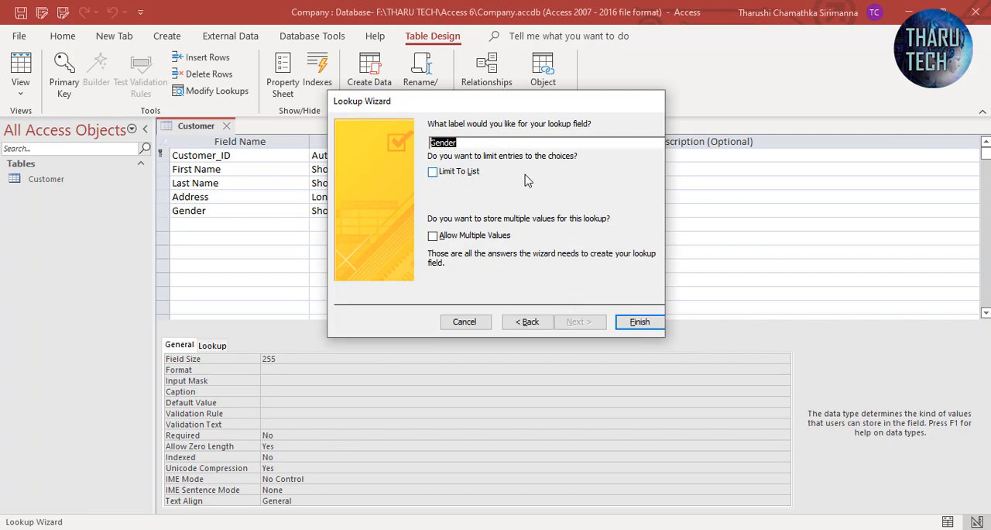
{"action": "left_click", "coordinate": [486, 142]}
{"action": "left_click", "coordinate": [432, 172]}
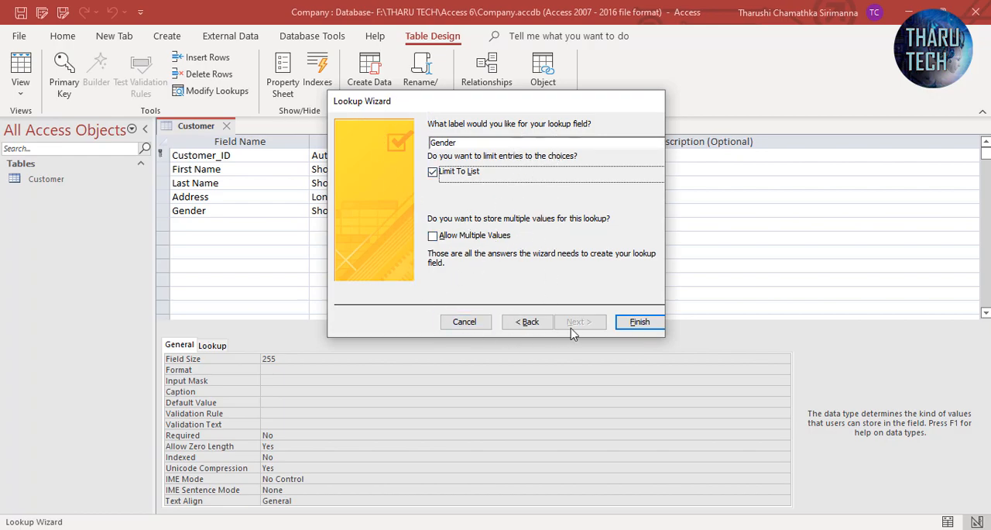
{"action": "left_click", "coordinate": [655, 324]}
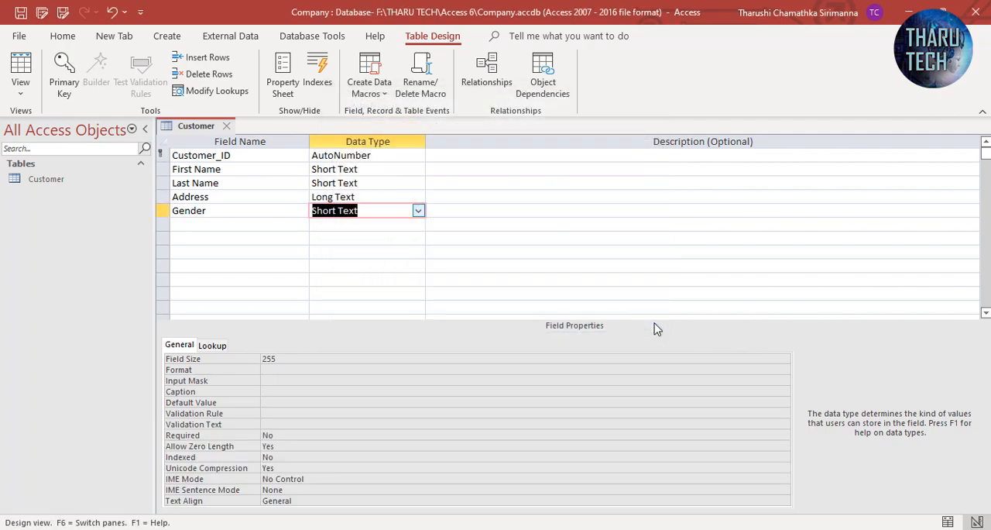
- Add a DOB field below Gender with the Date/Time data type
{"action": "left_click", "coordinate": [231, 226]}
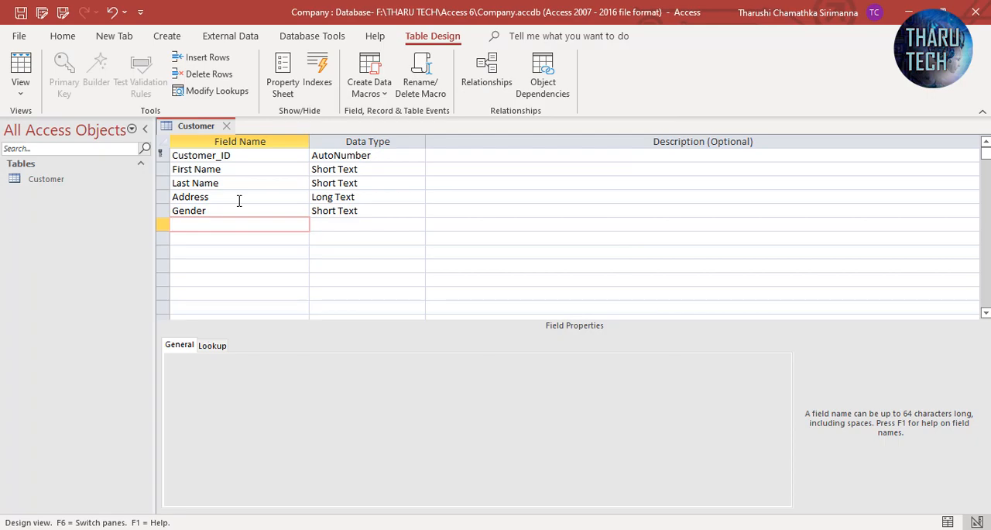
{"action": "key", "text": "Caps_Lock"}
{"action": "left_click", "coordinate": [335, 224]}
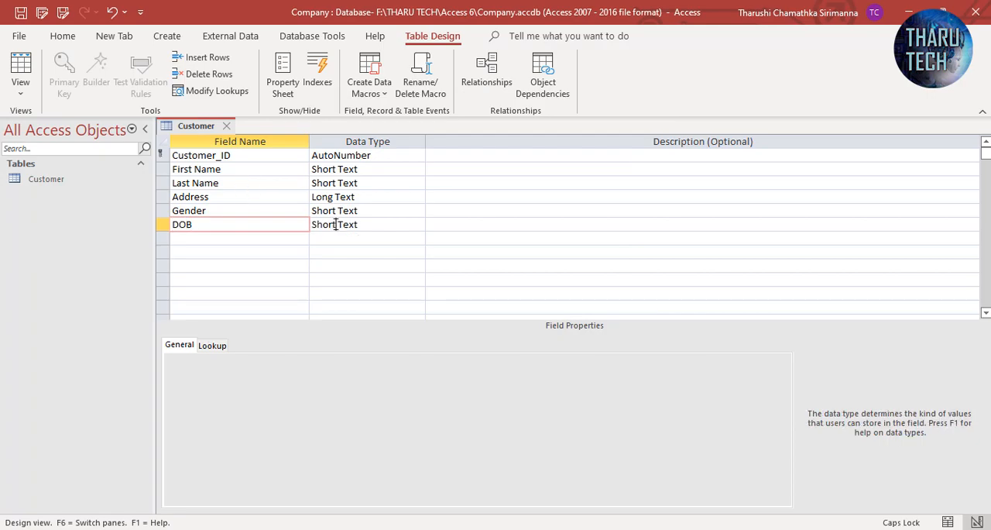
{"action": "left_click", "coordinate": [419, 224]}
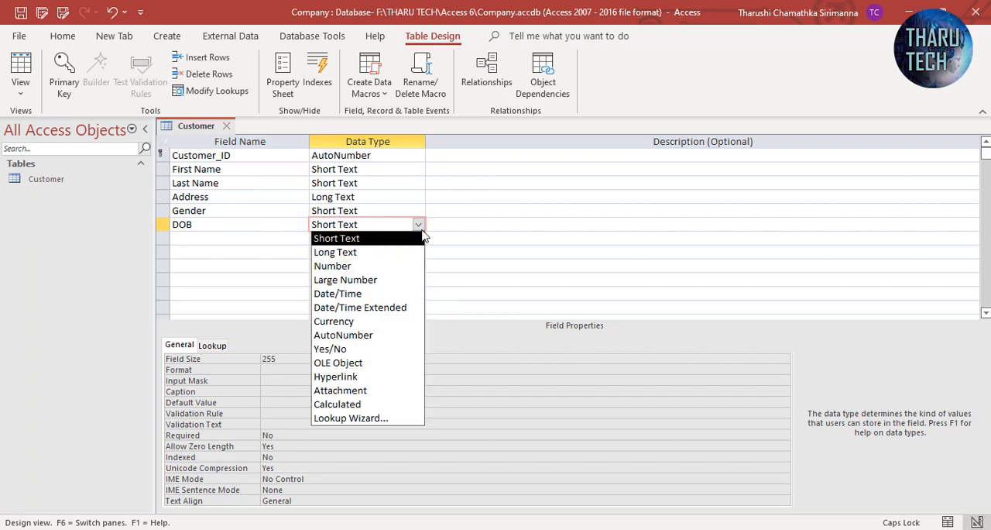
{"action": "left_click", "coordinate": [404, 294]}
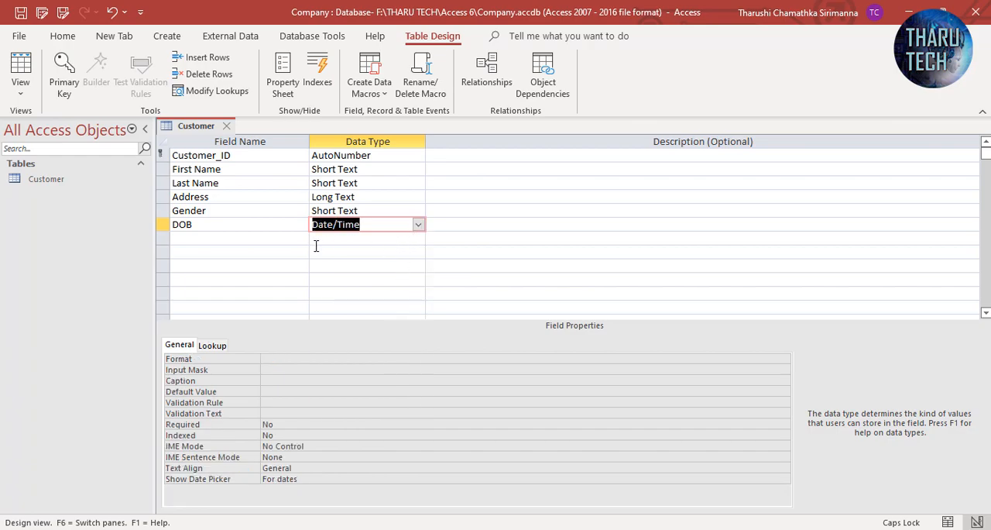
{"action": "left_click", "coordinate": [246, 245]}
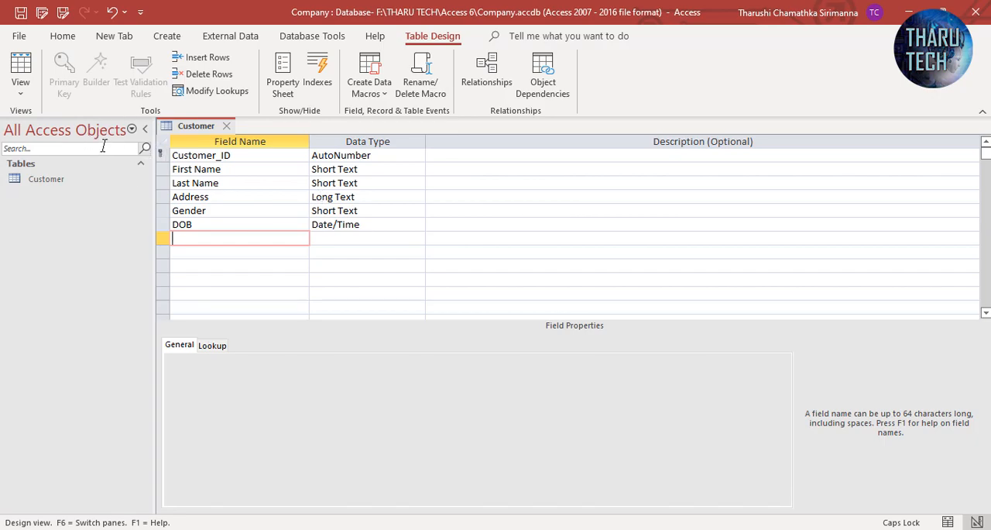
- Save the Customer table and switch it to Datasheet View
{"action": "left_click", "coordinate": [25, 91]}
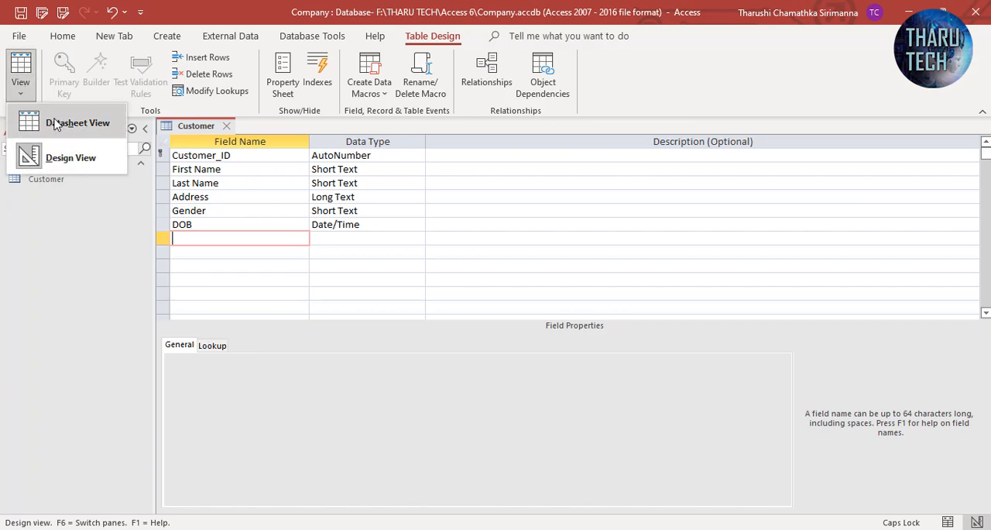
{"action": "left_click", "coordinate": [486, 365]}
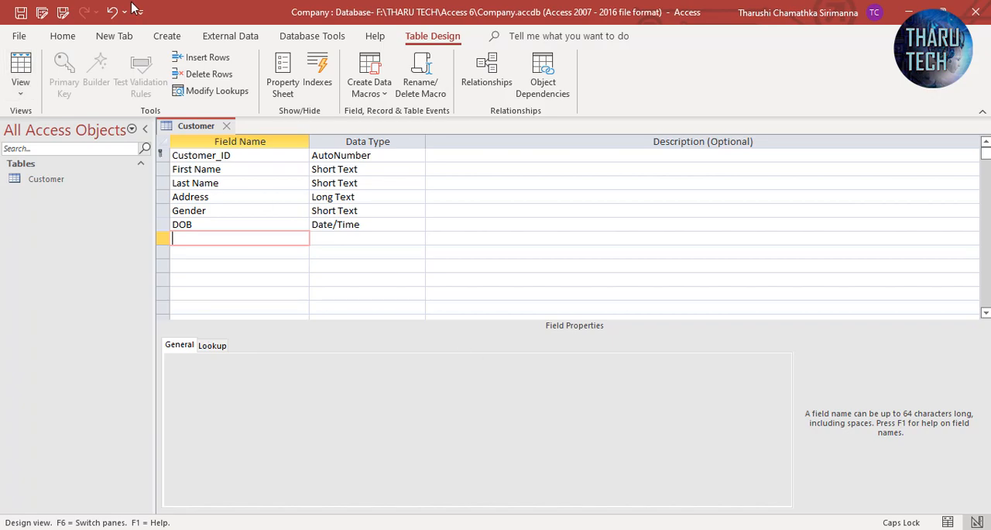
{"action": "left_click", "coordinate": [17, 98]}
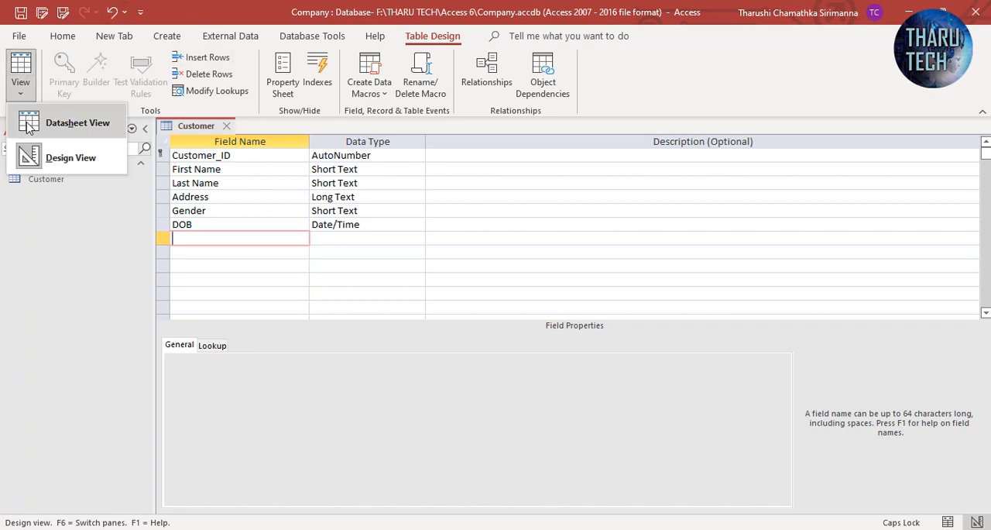
{"action": "left_click", "coordinate": [28, 128]}
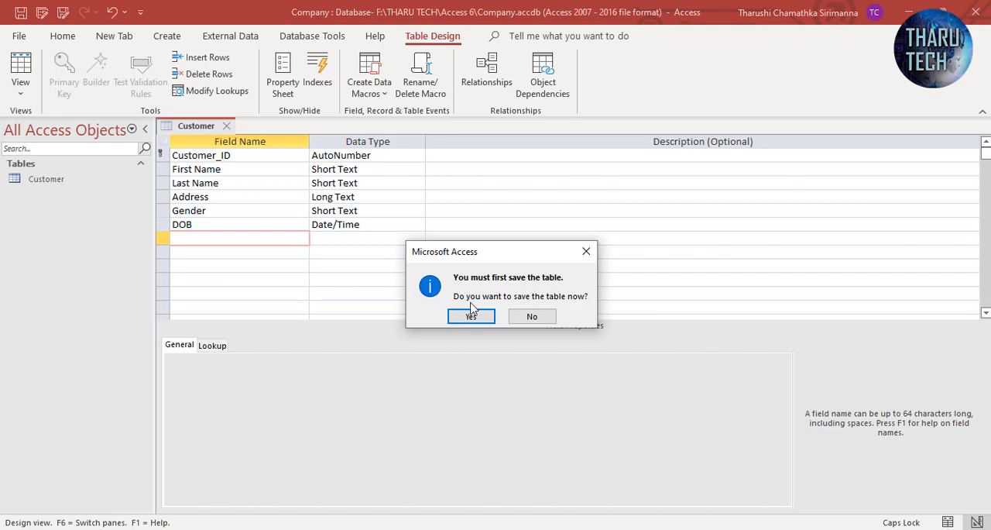
{"action": "left_click", "coordinate": [469, 316]}
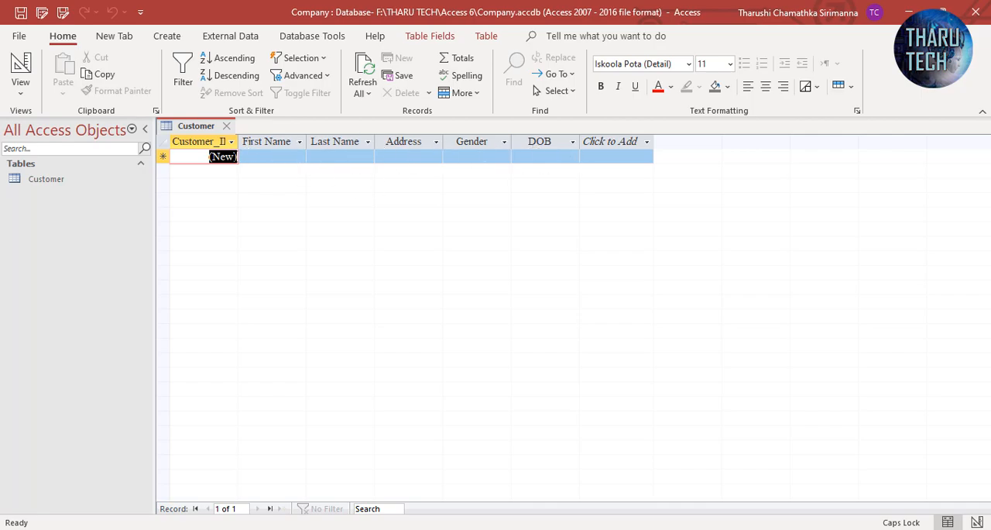
- Enter the customer's first name and last name in the first record
{"action": "left_click", "coordinate": [297, 161]}
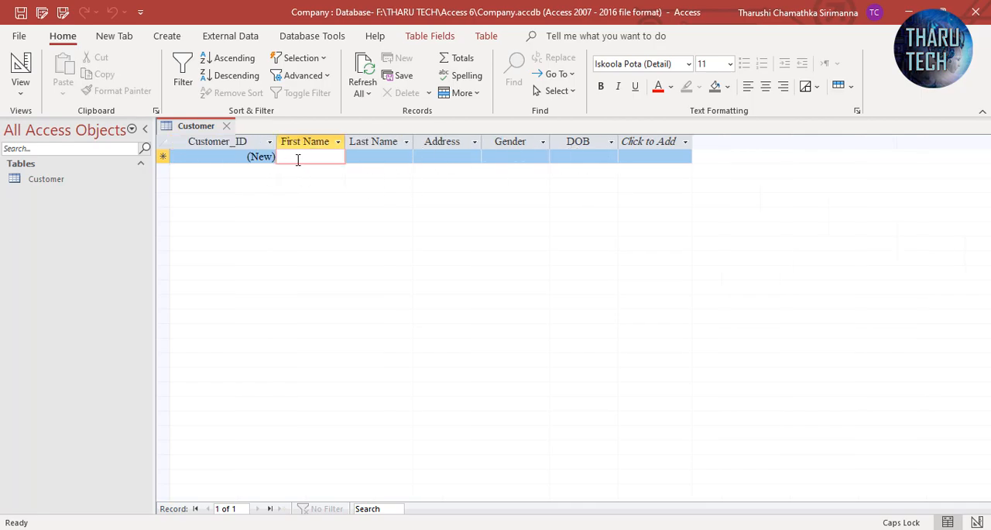
{"action": "type", "text": "T"}
{"action": "key", "text": "Caps_Lock"}
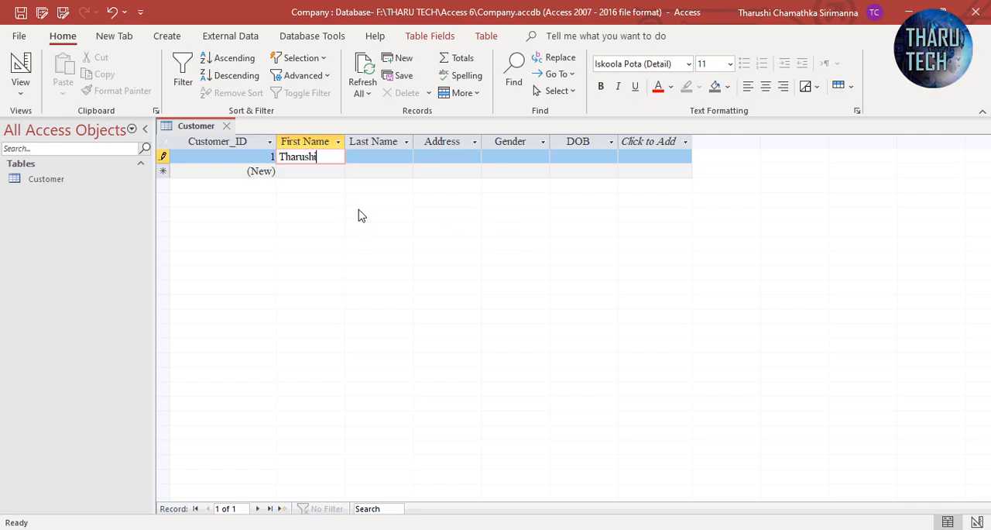
{"action": "left_click", "coordinate": [371, 154]}
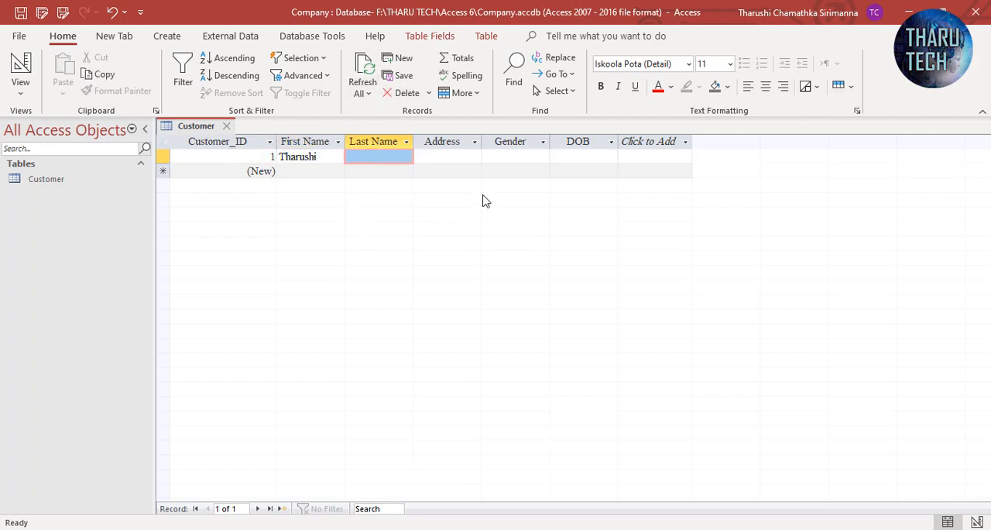
{"action": "left_click", "coordinate": [382, 158]}
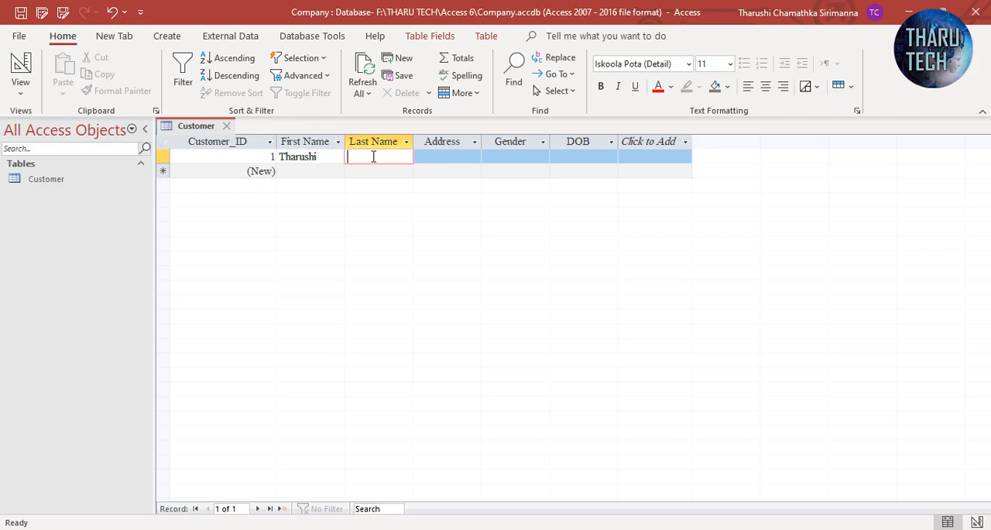
{"action": "key", "text": "Caps_Lock"}
{"action": "key", "text": "Caps_Lock"}
- Widen the Address column and enter the customer's postal address in the first record
{"action": "left_click", "coordinate": [460, 156]}
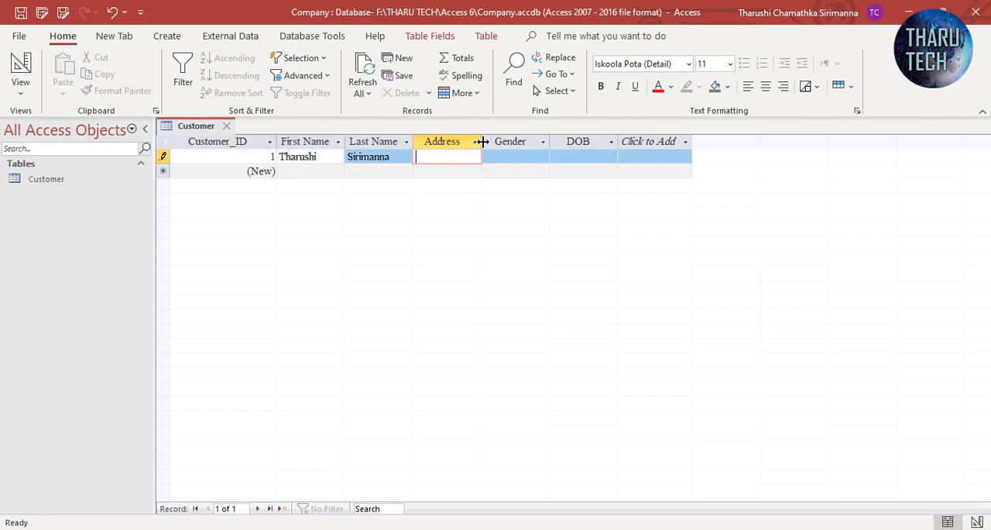
{"action": "left_click_drag", "start_coordinate": [502, 142], "coordinate": [500, 142]}
{"action": "key", "text": "Caps_Lock"}
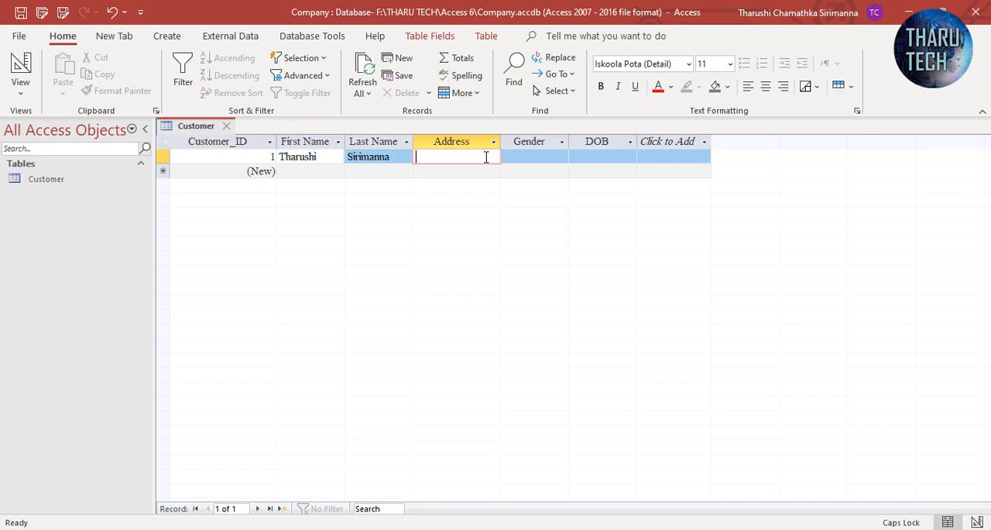
{"action": "key", "text": "Caps_Lock"}
{"action": "key", "text": "Caps_Lock"}
{"action": "key", "text": "Caps_Lock"}
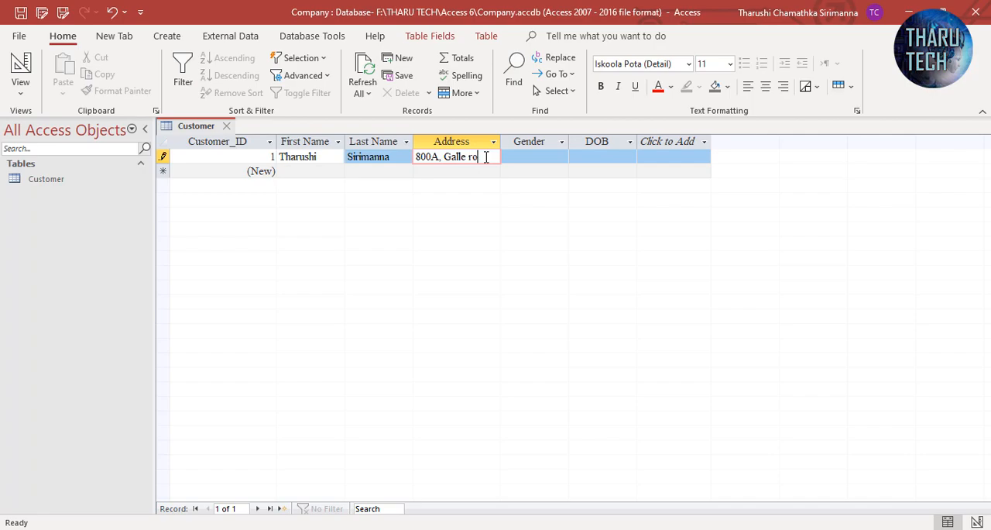
{"action": "key", "text": "Caps_Lock"}
{"action": "key", "text": "Caps_Lock"}
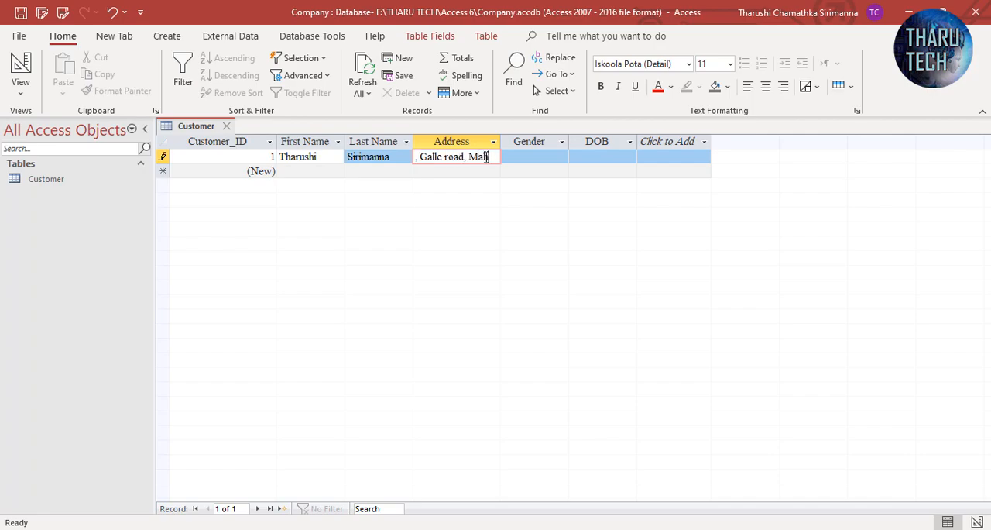
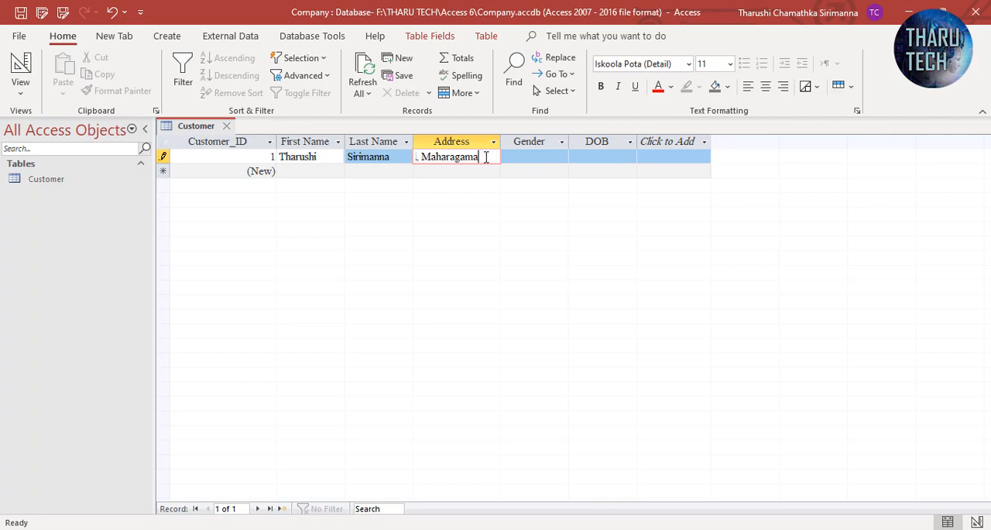
- Widen the Address column further and choose Female as the first record's Gender
{"action": "left_click", "coordinate": [549, 161]}
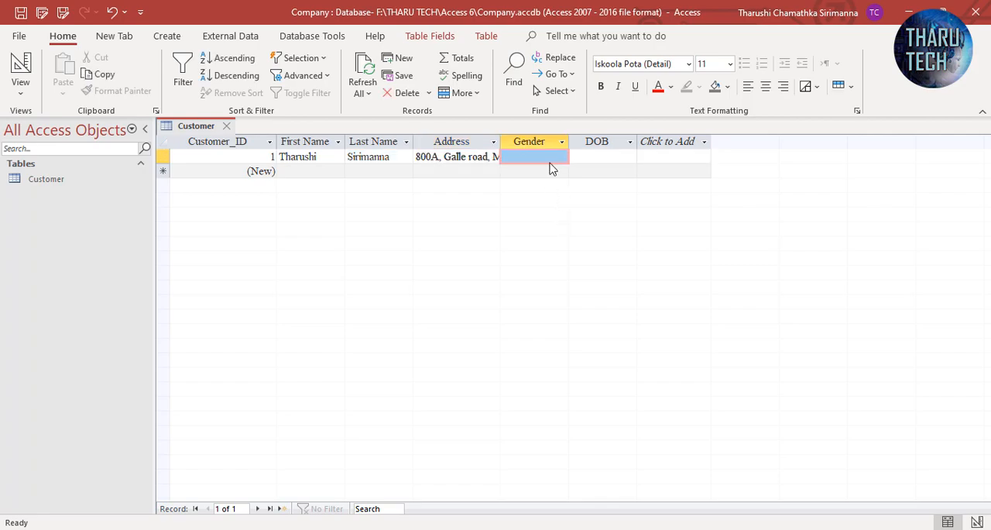
{"action": "left_click_drag", "start_coordinate": [500, 141], "coordinate": [521, 141]}
{"action": "left_click", "coordinate": [569, 157]}
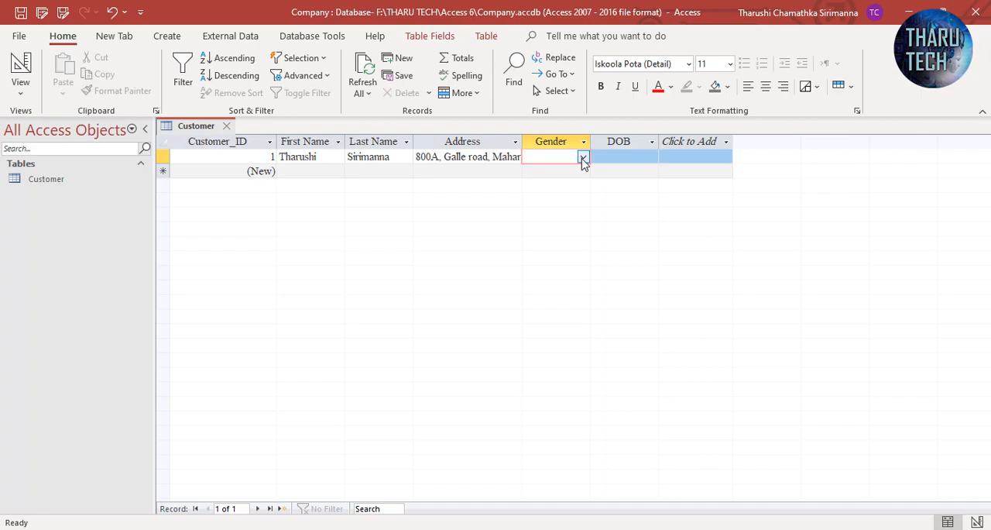
{"action": "left_click", "coordinate": [583, 158]}
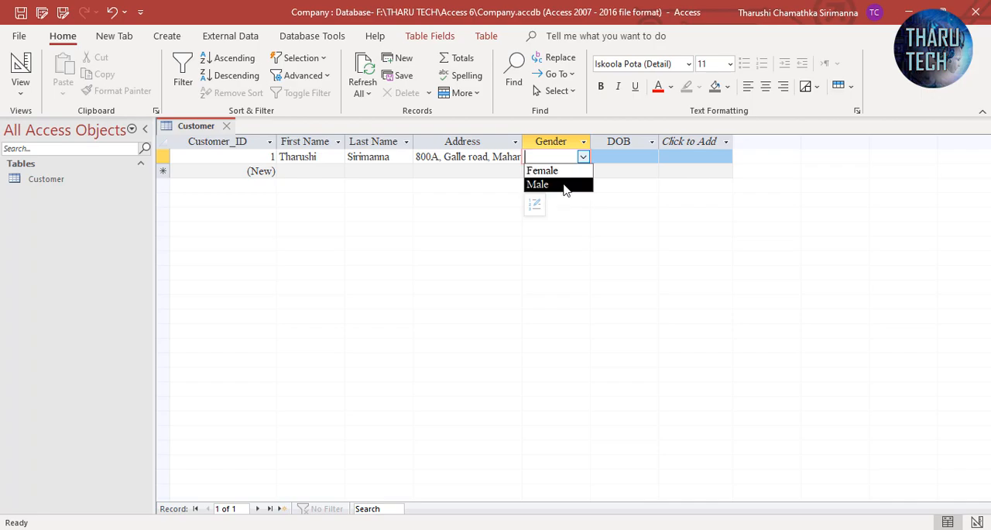
{"action": "left_click", "coordinate": [566, 171]}
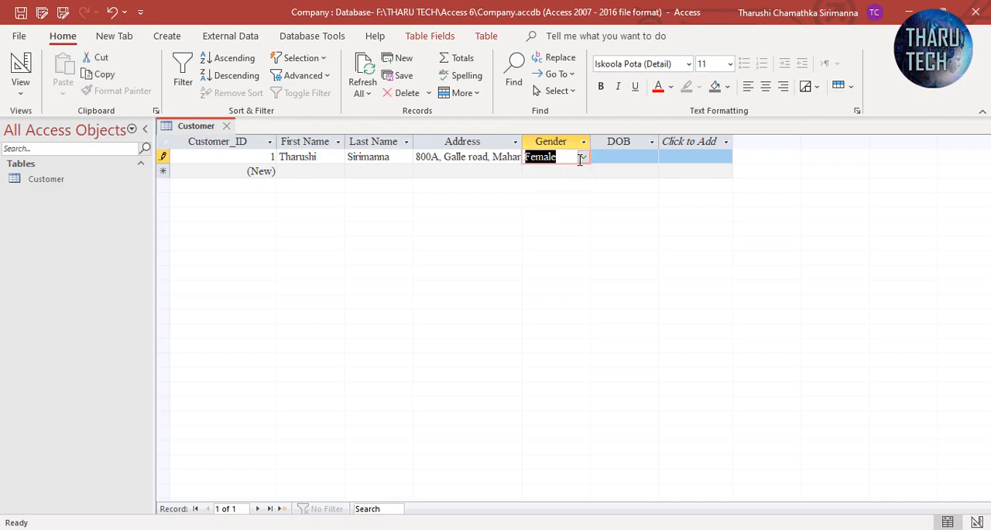
- Pick the customer's date of birth from the DOB calendar and move to the First Name of the next record
{"action": "left_click", "coordinate": [641, 158]}
{"action": "left_click", "coordinate": [652, 144]}
{"action": "left_click", "coordinate": [652, 145]}
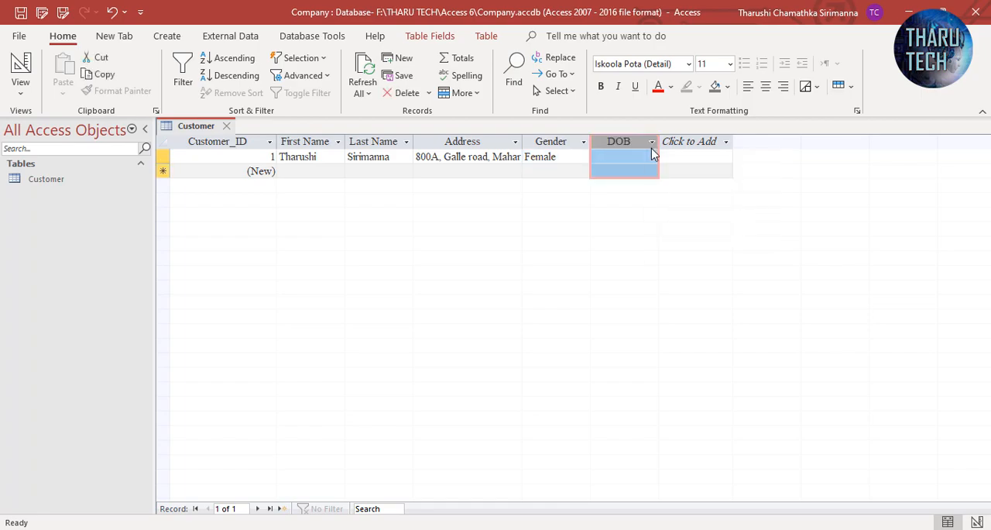
{"action": "left_click", "coordinate": [646, 154]}
{"action": "left_click", "coordinate": [665, 156]}
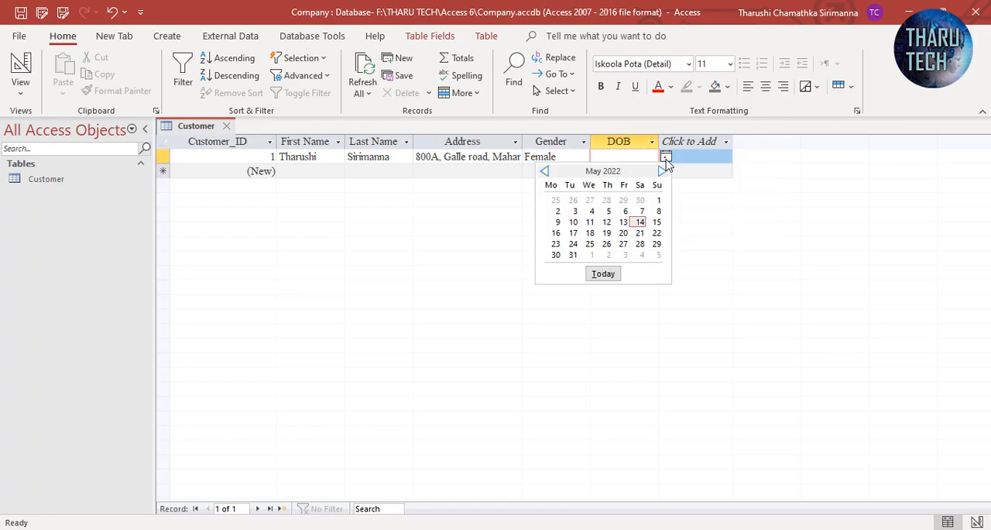
{"action": "left_click", "coordinate": [545, 171]}
{"action": "left_click", "coordinate": [545, 172]}
{"action": "left_click", "coordinate": [545, 171]}
{"action": "left_click", "coordinate": [545, 172]}
{"action": "left_click", "coordinate": [545, 171]}
{"action": "double_click", "coordinate": [546, 172]}
{"action": "left_click", "coordinate": [546, 171]}
{"action": "double_click", "coordinate": [546, 171]}
{"action": "double_click", "coordinate": [546, 171]}
{"action": "double_click", "coordinate": [546, 172]}
{"action": "left_click", "coordinate": [546, 172]}
{"action": "double_click", "coordinate": [546, 172]}
{"action": "left_click", "coordinate": [546, 171]}
{"action": "double_click", "coordinate": [546, 171]}
{"action": "left_click", "coordinate": [546, 171]}
{"action": "double_click", "coordinate": [546, 171]}
{"action": "double_click", "coordinate": [546, 171]}
{"action": "left_click", "coordinate": [546, 171]}
{"action": "left_click", "coordinate": [546, 171]}
{"action": "left_click", "coordinate": [546, 171]}
{"action": "left_click", "coordinate": [546, 171]}
{"action": "left_click", "coordinate": [546, 171]}
{"action": "left_click", "coordinate": [546, 171]}
{"action": "left_click", "coordinate": [546, 172]}
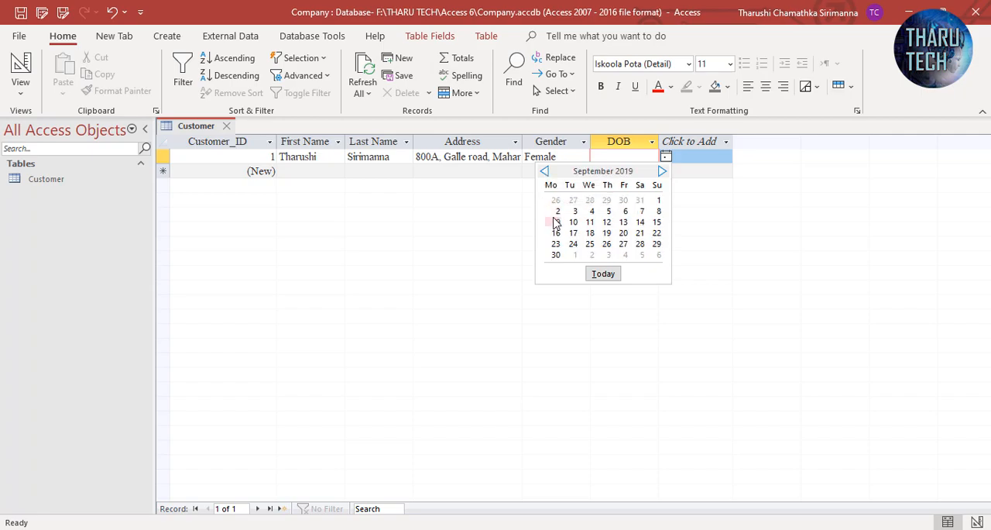
{"action": "left_click", "coordinate": [592, 254]}
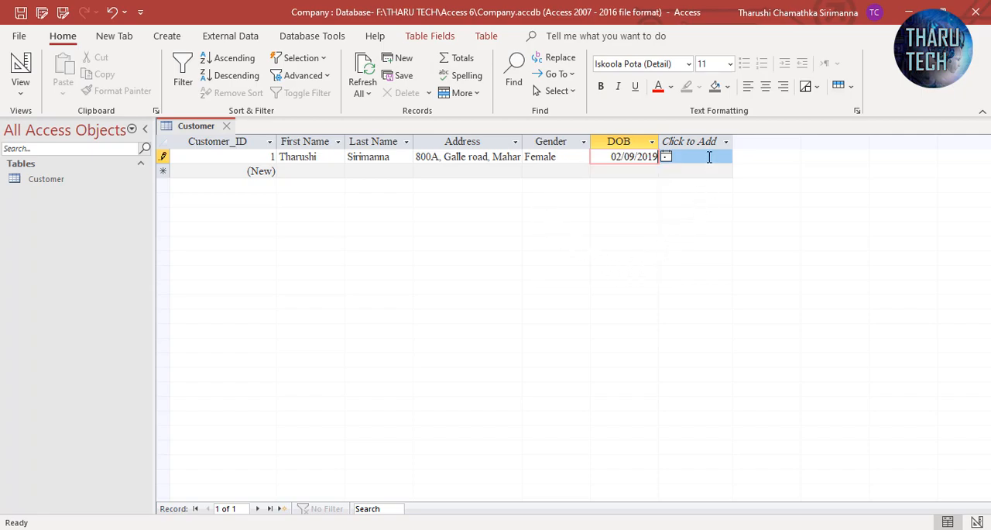
{"action": "left_click", "coordinate": [288, 171]}
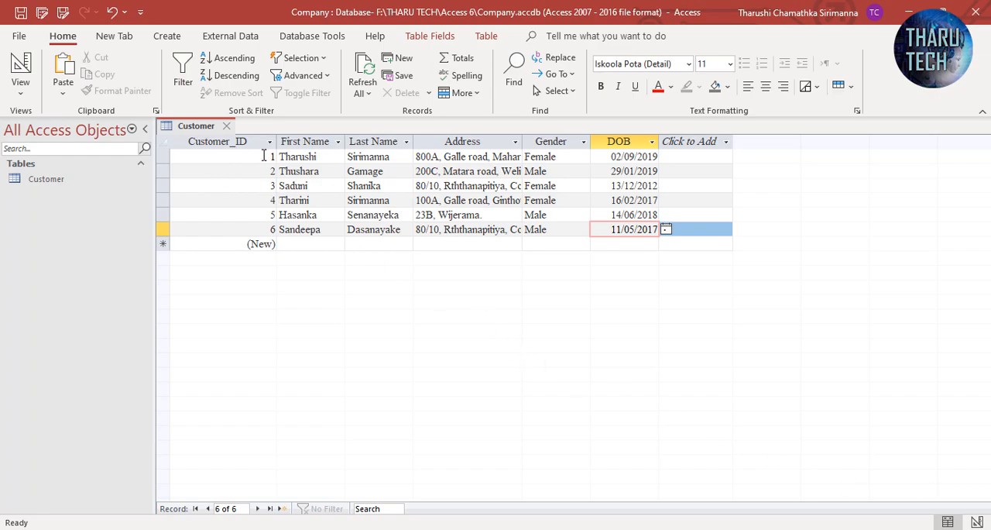
- Return the Customer table to Design View and create a new table in the database
{"action": "left_click", "coordinate": [19, 85]}
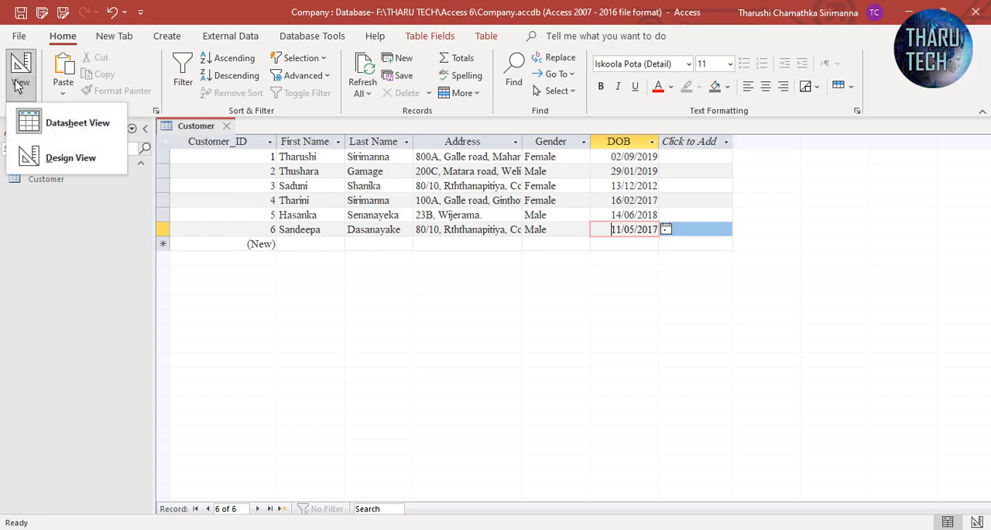
{"action": "left_click", "coordinate": [29, 158]}
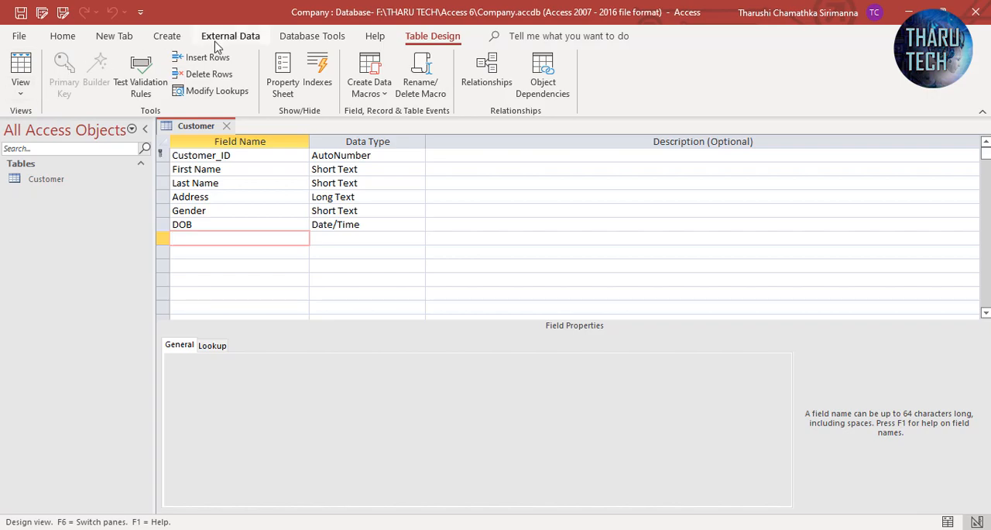
{"action": "left_click", "coordinate": [167, 36]}
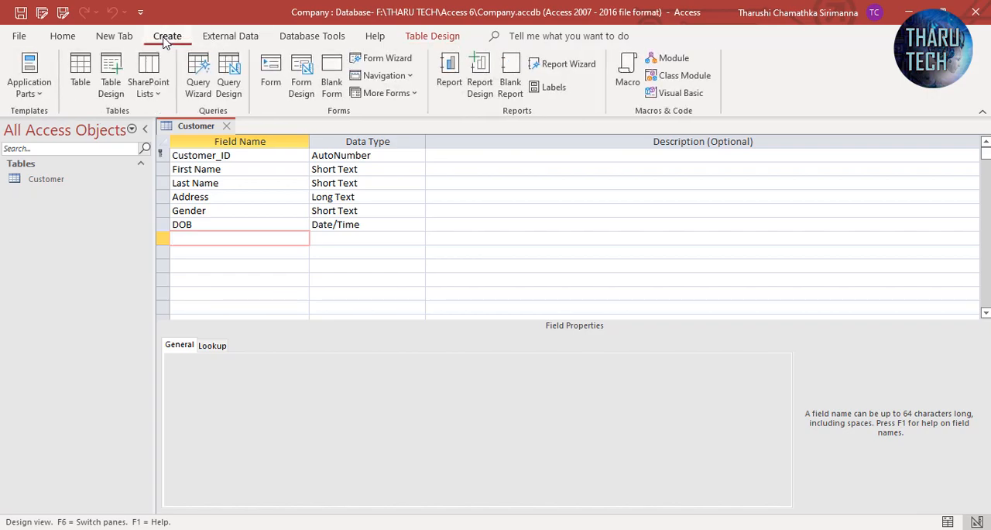
{"action": "left_click", "coordinate": [81, 78]}
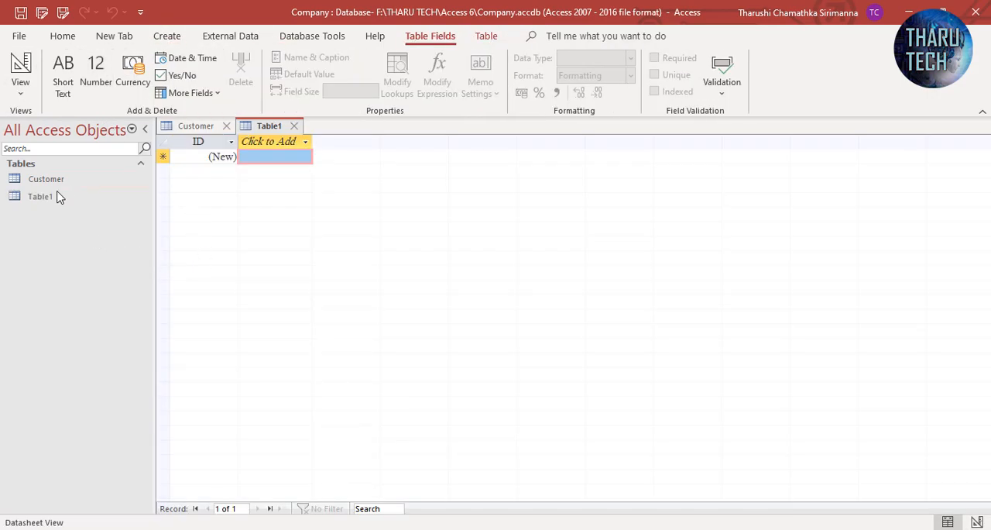
- Open the new table in Design View, saving it under the name Developer
{"action": "left_click", "coordinate": [21, 87]}
{"action": "left_click", "coordinate": [35, 151]}
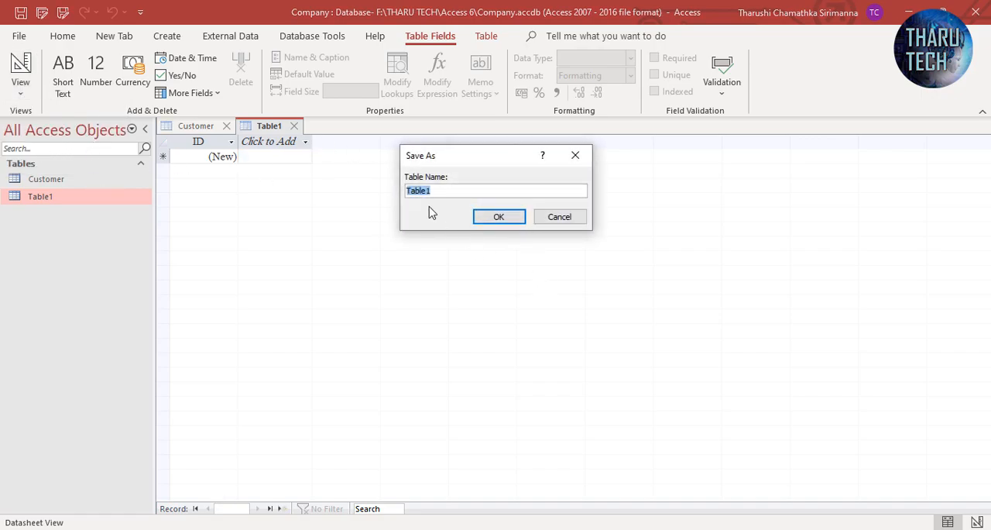
{"action": "left_click", "coordinate": [451, 190]}
{"action": "key", "text": "BackSpace"}
{"action": "key", "text": "BackSpace"}
{"action": "key", "text": "BackSpace"}
{"action": "key", "text": "BackSpace"}
{"action": "key", "text": "BackSpace"}
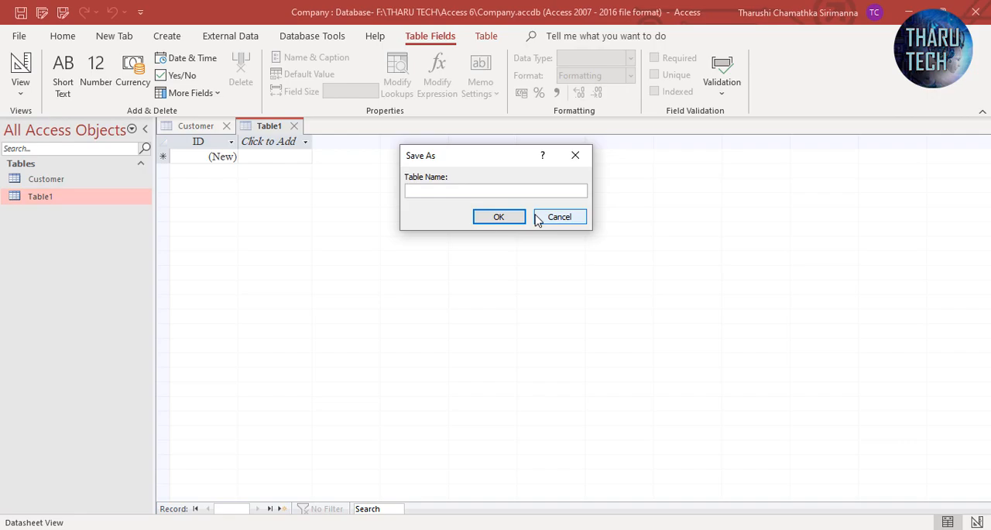
{"action": "key", "text": "Caps_Lock"}
{"action": "key", "text": "Caps_Lock"}
{"action": "left_click", "coordinate": [500, 216]}
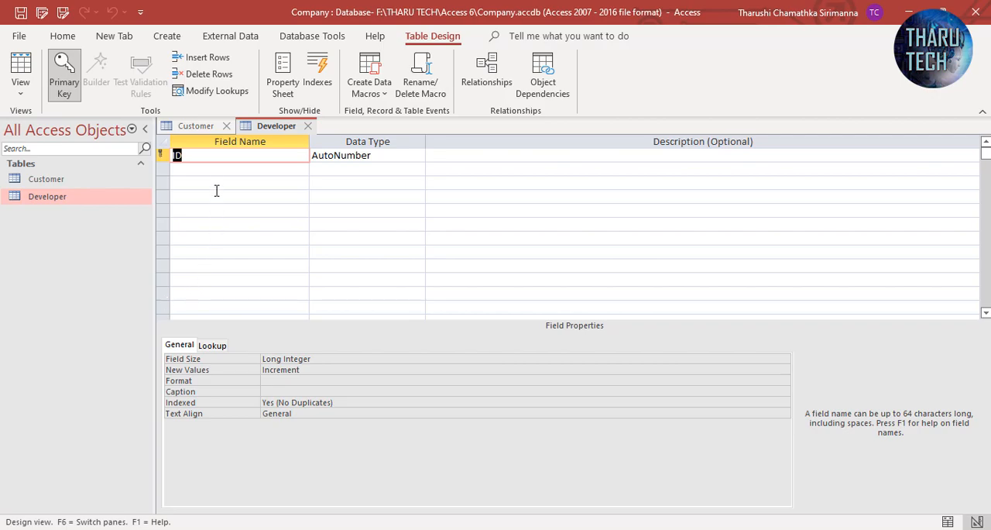
- Rename the Developer table's ID field as Dev_ID
{"action": "left_click", "coordinate": [194, 155]}
{"action": "left_click_drag", "start_coordinate": [199, 154], "coordinate": [149, 160]}
{"action": "left_click", "coordinate": [196, 159]}
{"action": "key", "text": "BackSpace"}
{"action": "left_click", "coordinate": [218, 153]}
{"action": "type", "text": "ev_"}
{"action": "key", "text": "Caps_Lock"}
{"action": "left_click", "coordinate": [210, 165]}
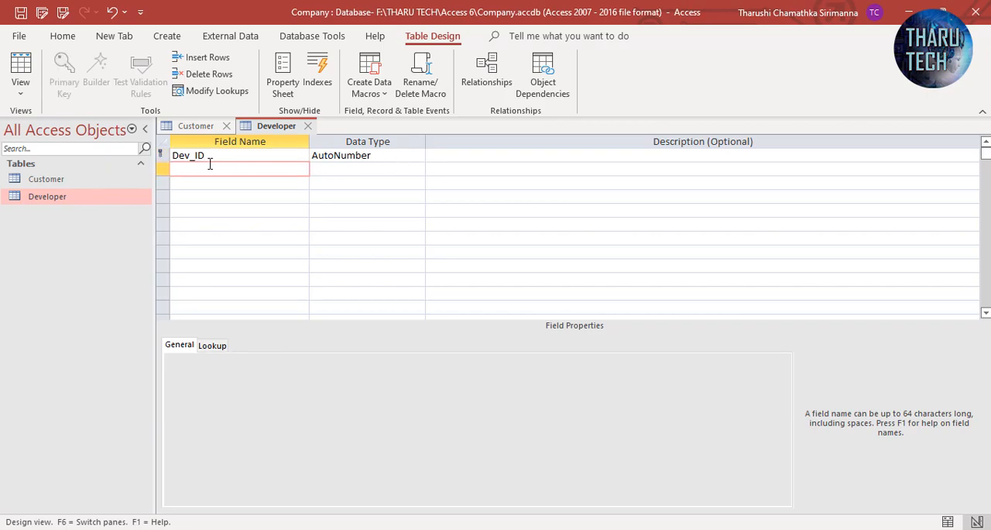
- Add a NIC field below Dev_ID with the Short Text data type
{"action": "key", "text": "Caps_Lock"}
{"action": "type", "text": "NIC"}
{"action": "left_click", "coordinate": [356, 165]}
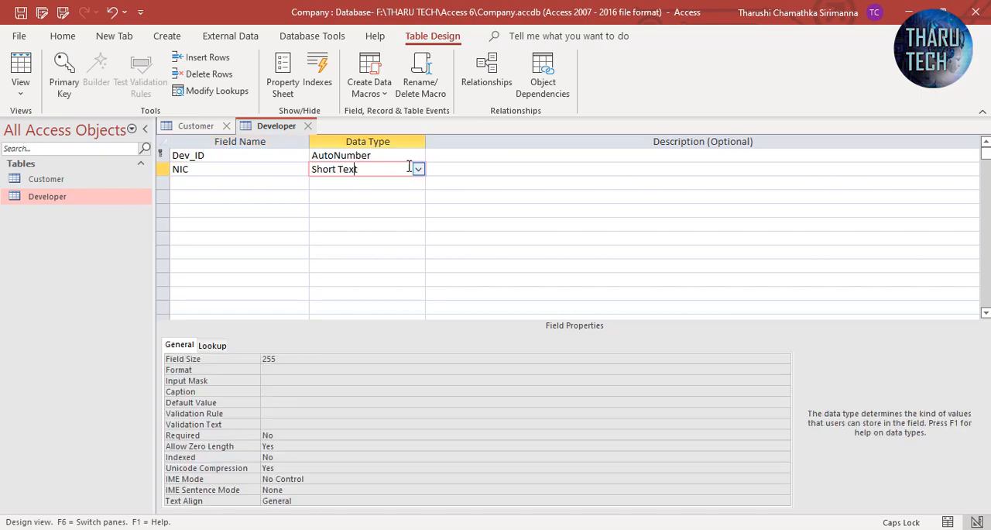
{"action": "left_click", "coordinate": [240, 183]}
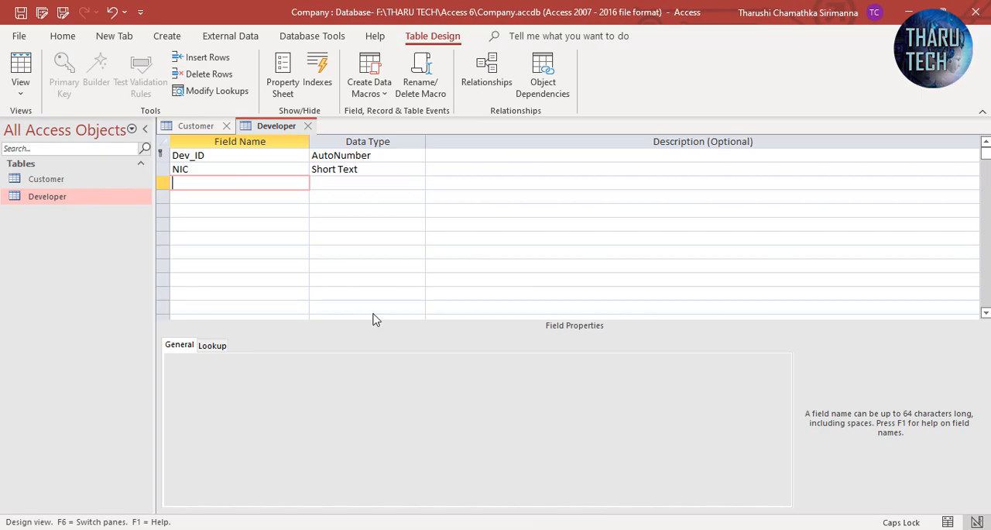
- Insert a row above First Name in the Customer table's design and name the new field Dev_ID
{"action": "left_click", "coordinate": [194, 126]}
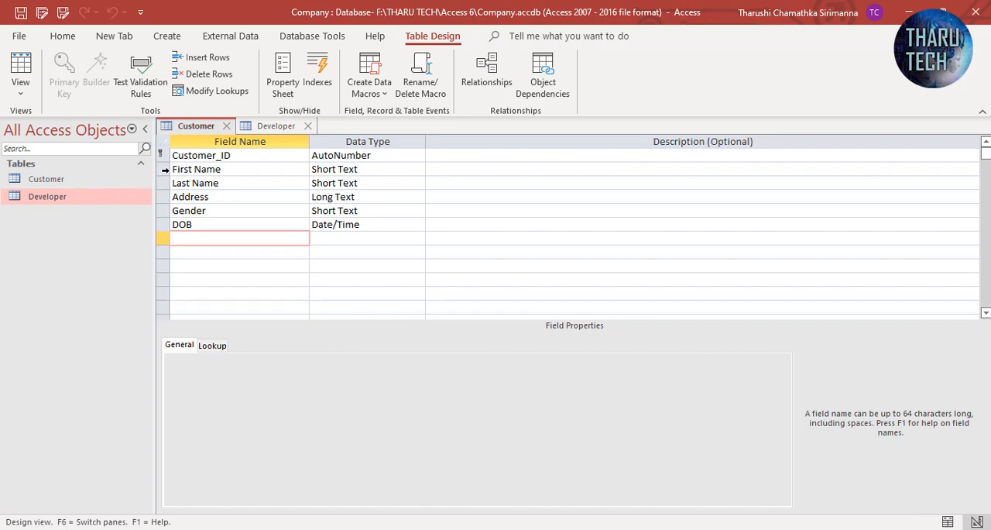
{"action": "left_click", "coordinate": [163, 168]}
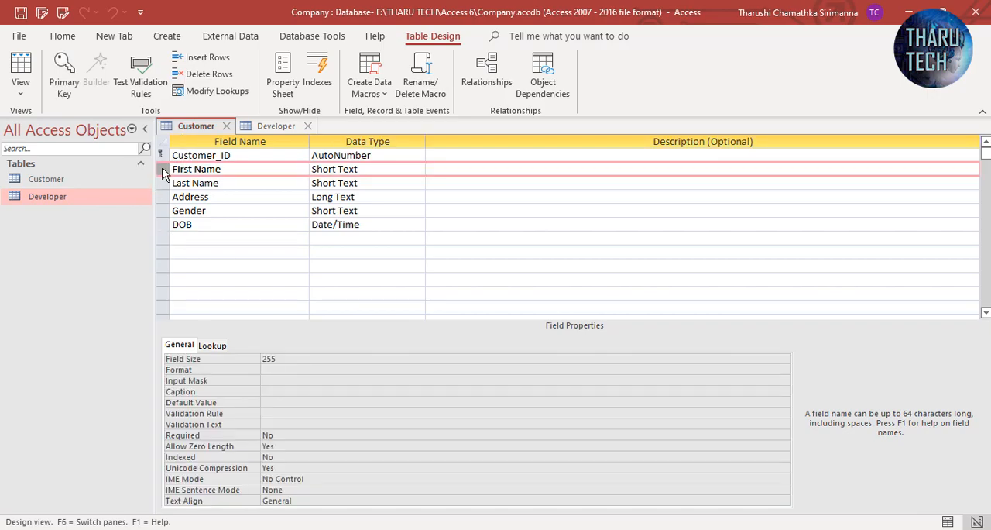
{"action": "right_click", "coordinate": [163, 170]}
{"action": "left_click", "coordinate": [203, 247]}
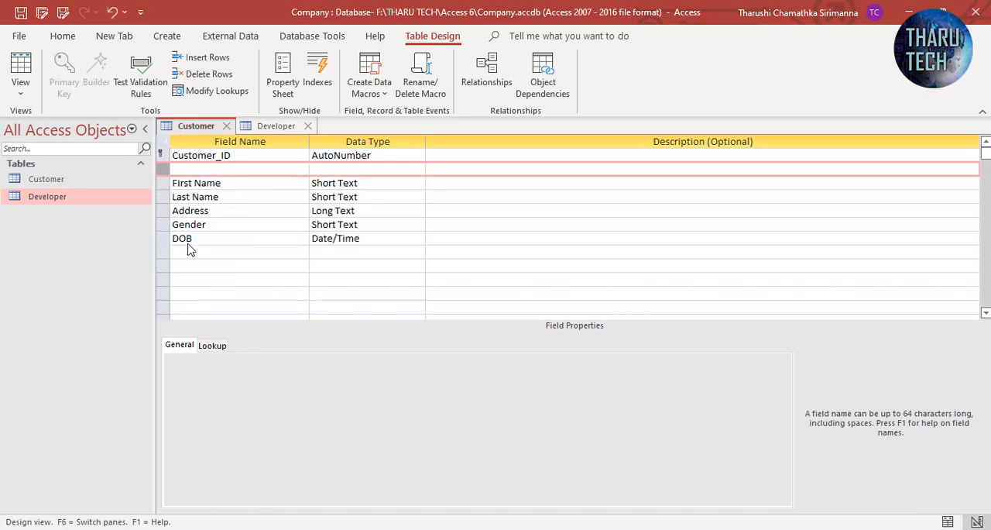
{"action": "left_click", "coordinate": [193, 168]}
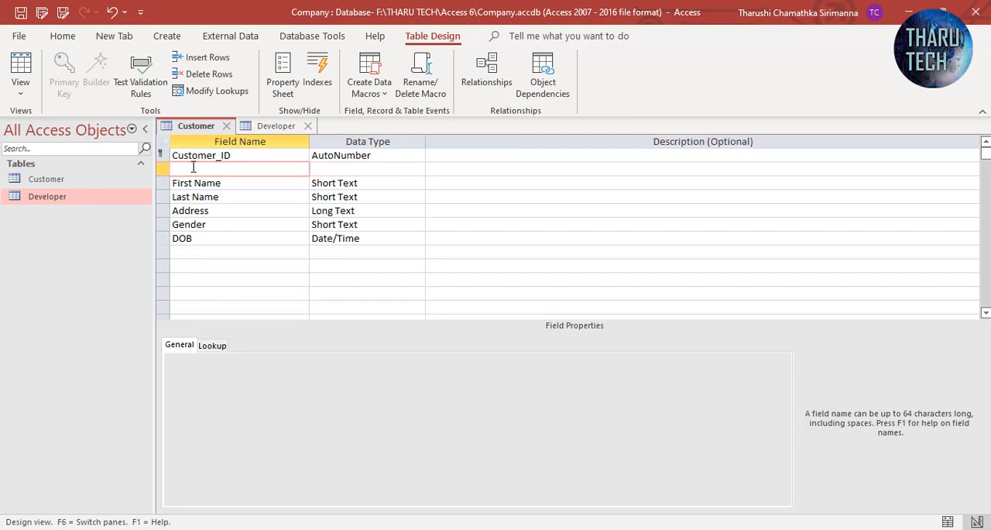
{"action": "key", "text": "Caps_Lock"}
{"action": "key", "text": "Caps_Lock"}
{"action": "type", "text": "Dev"}
{"action": "key", "text": "Caps_Lock"}
{"action": "type", "text": "ID"}
- Set the data type of the Customer table's Dev_ID field to Number
{"action": "left_click", "coordinate": [338, 170]}
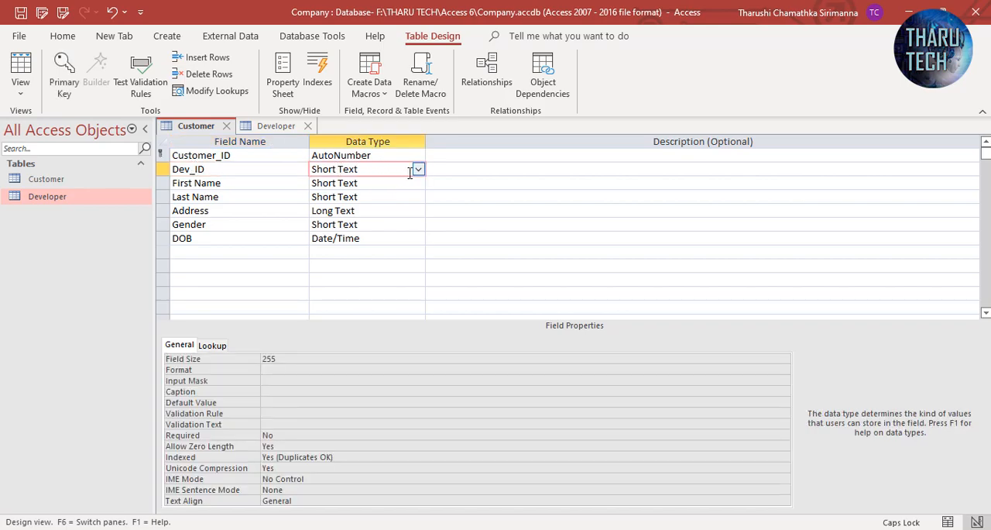
{"action": "left_click", "coordinate": [417, 170]}
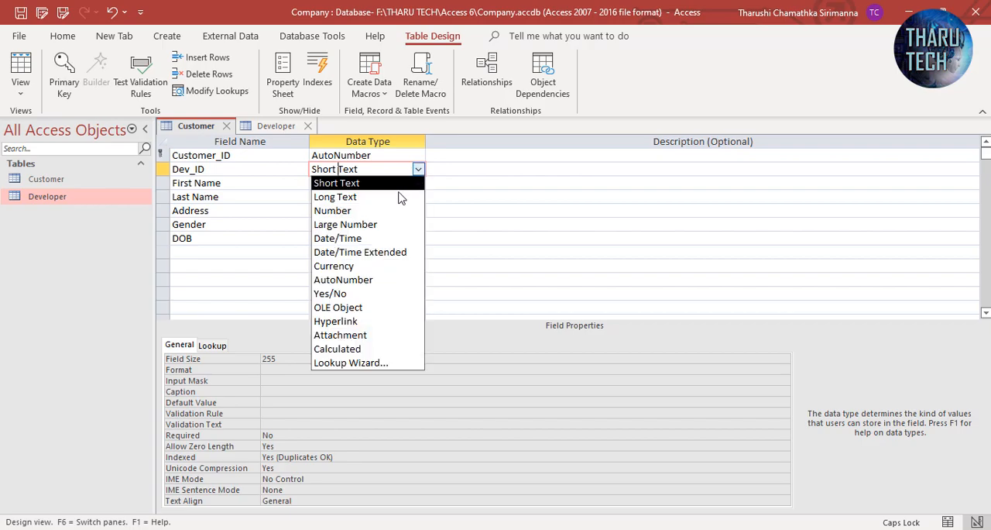
{"action": "left_click", "coordinate": [400, 211]}
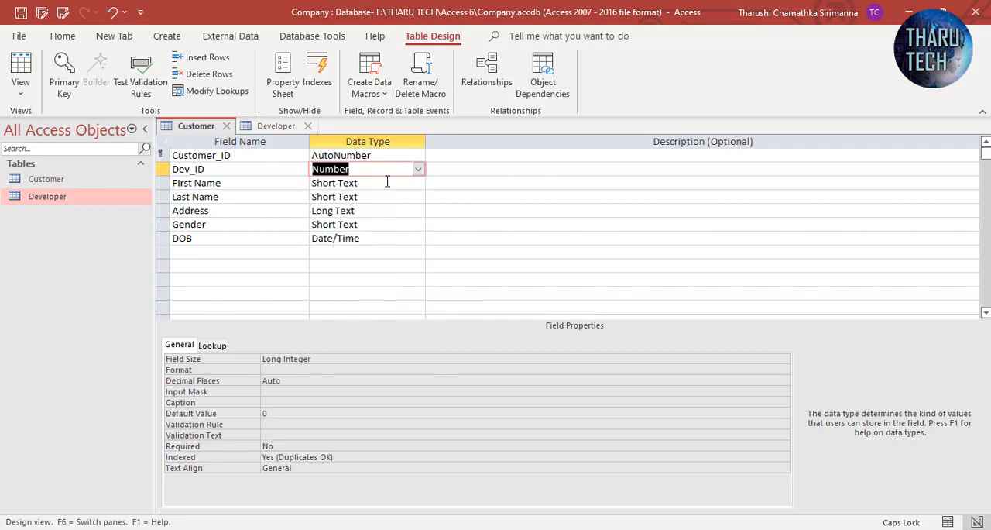
{"action": "left_click", "coordinate": [360, 197]}
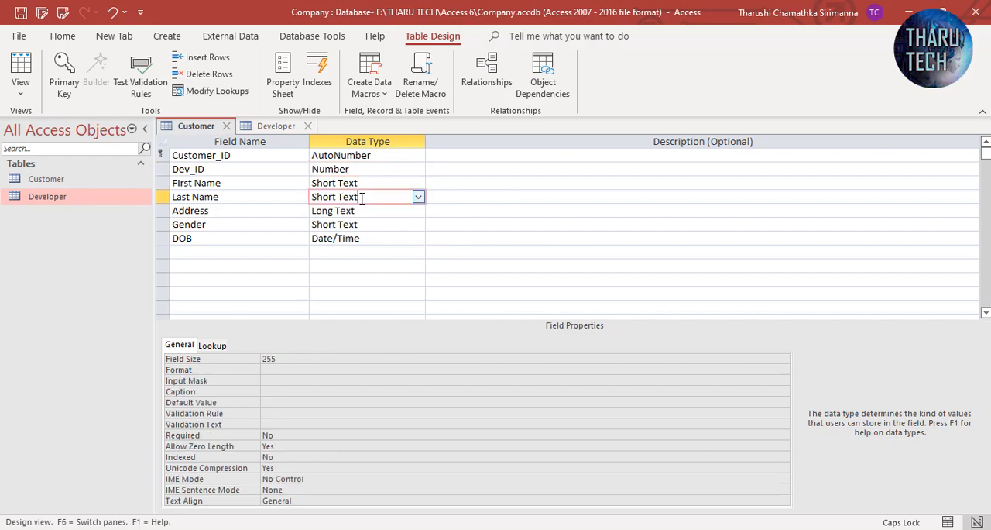
{"action": "left_click", "coordinate": [342, 169]}
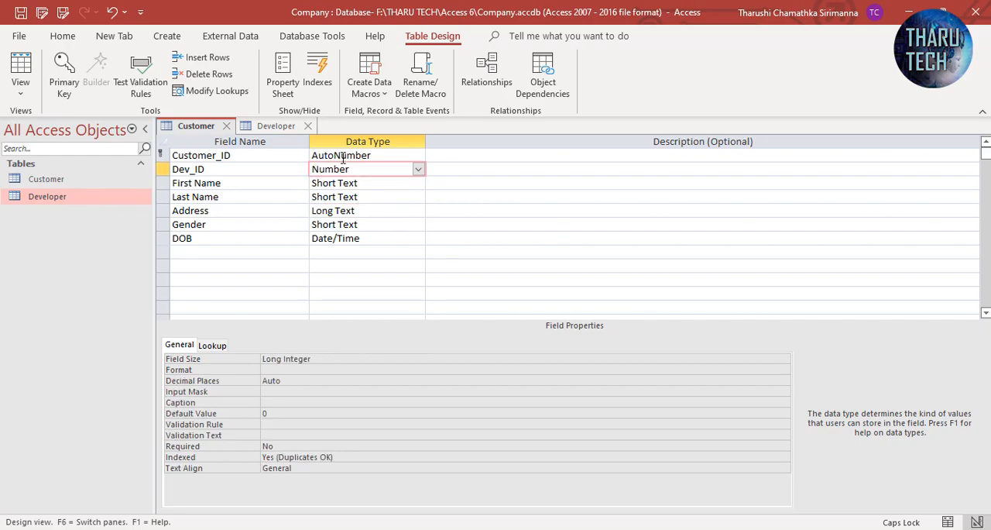
- Compare the Dev_ID field in the designs of the Developer and Customer tables
{"action": "left_click", "coordinate": [276, 126]}
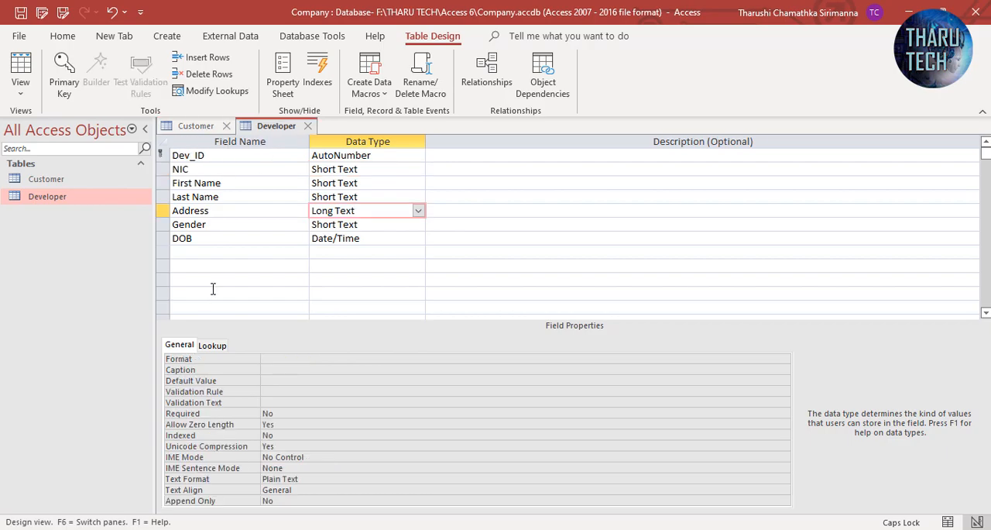
{"action": "left_click", "coordinate": [199, 126]}
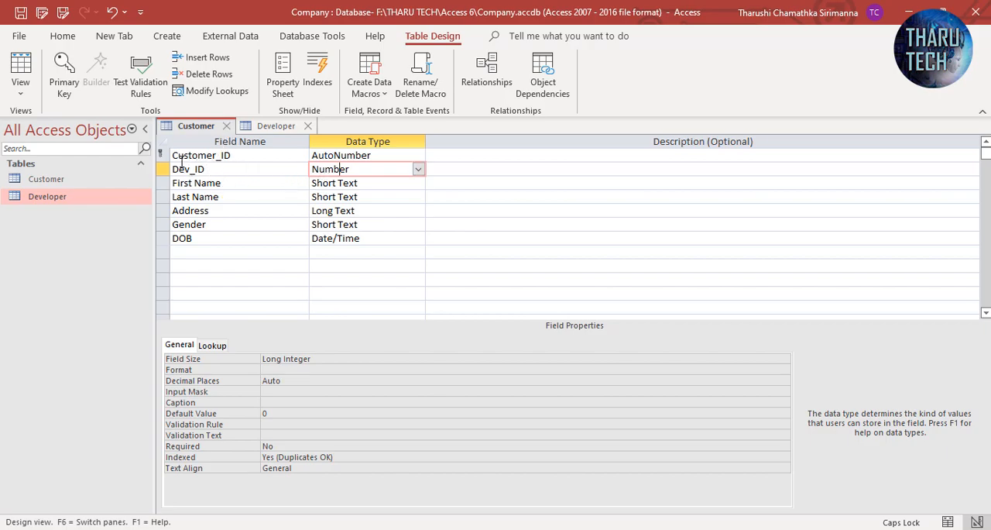
{"action": "left_click", "coordinate": [259, 126]}
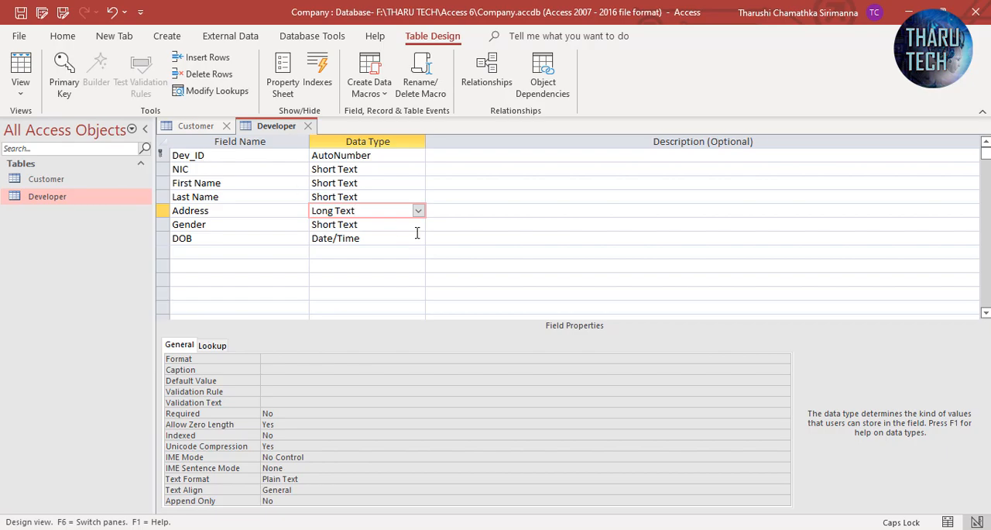
{"action": "left_click", "coordinate": [450, 250]}
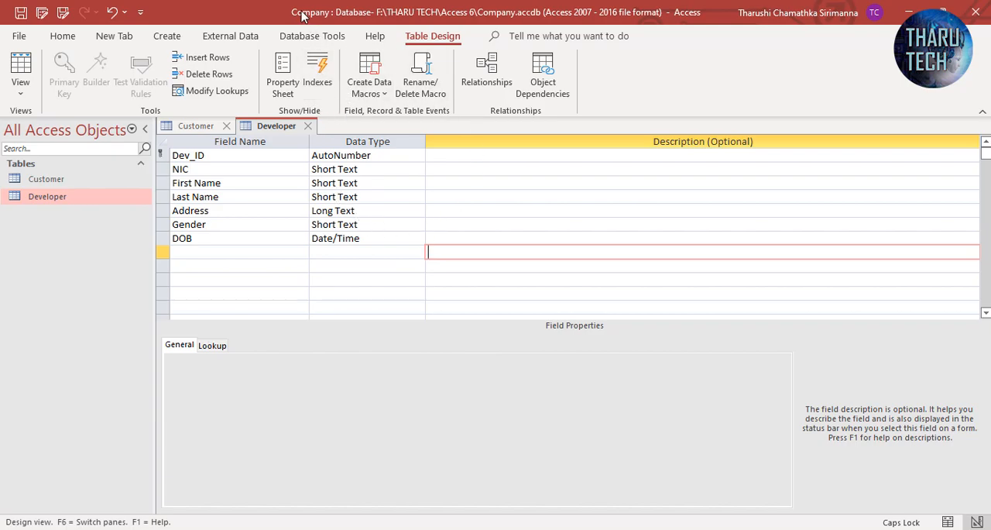
- Open the database relationships layout and add the Customer and Developer tables to it
{"action": "left_click", "coordinate": [313, 40]}
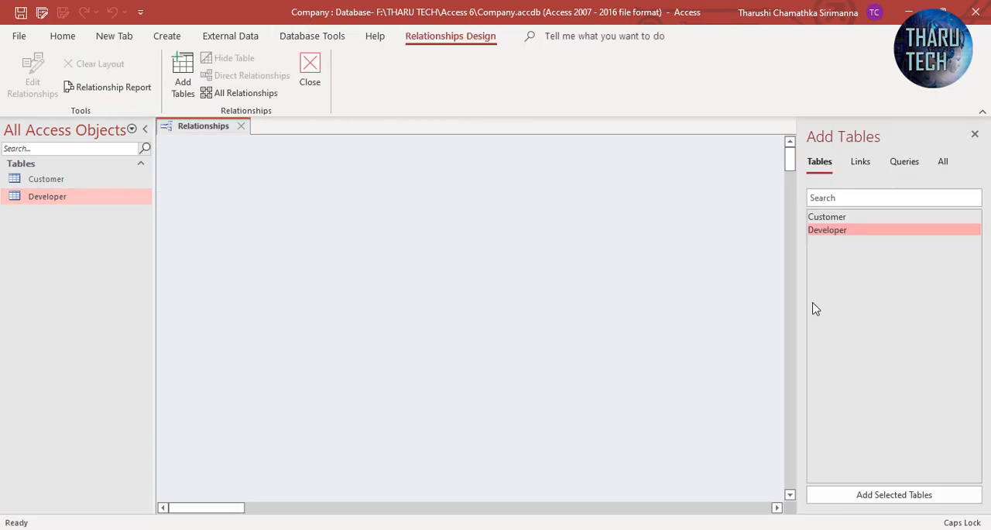
{"action": "left_click", "coordinate": [922, 220], "text": "shift"}
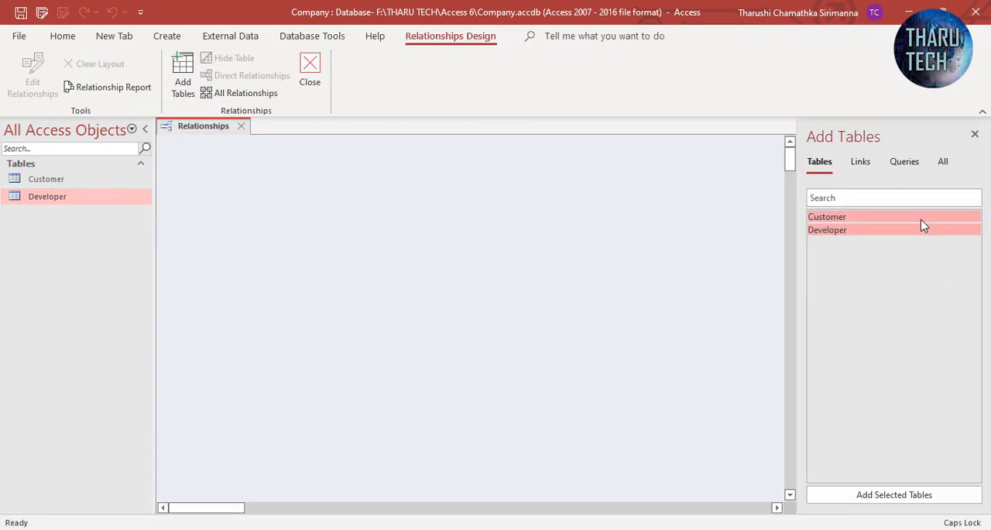
{"action": "left_click", "coordinate": [899, 494]}
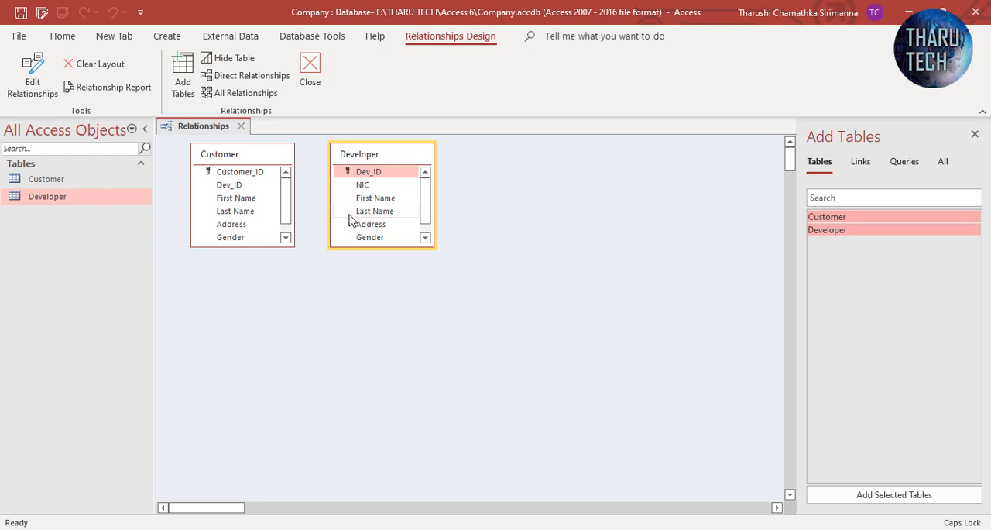
- Relate Developer's Dev_ID to Customer's Dev_ID, enforcing referential integrity with cascading updates and deletes
{"action": "left_click_drag", "start_coordinate": [344, 172], "coordinate": [365, 184]}
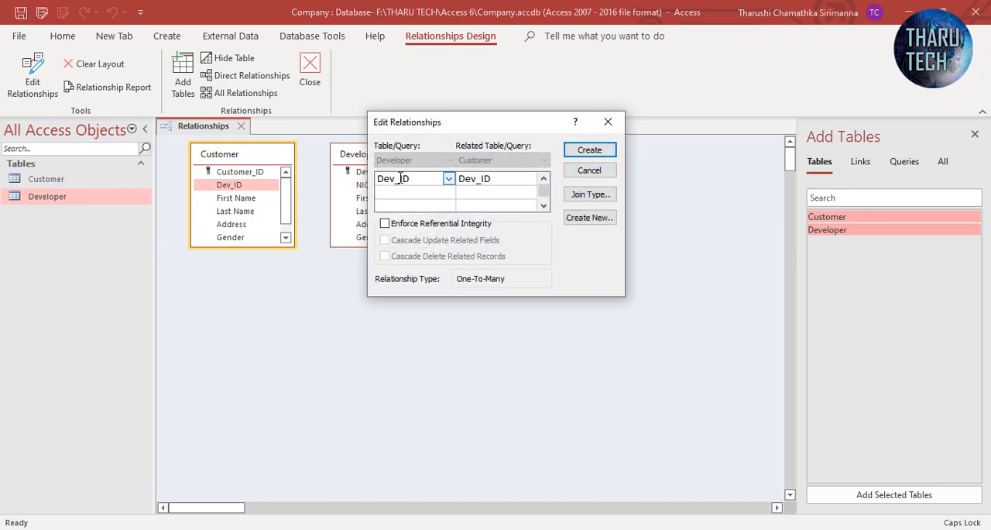
{"action": "left_click", "coordinate": [385, 223]}
{"action": "left_click", "coordinate": [385, 241]}
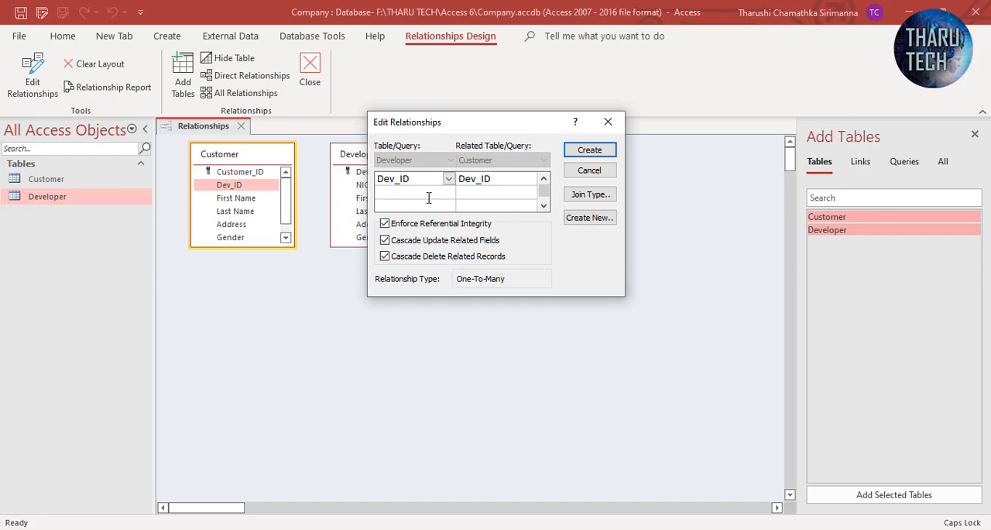
{"action": "left_click_drag", "start_coordinate": [452, 121], "coordinate": [460, 185]}
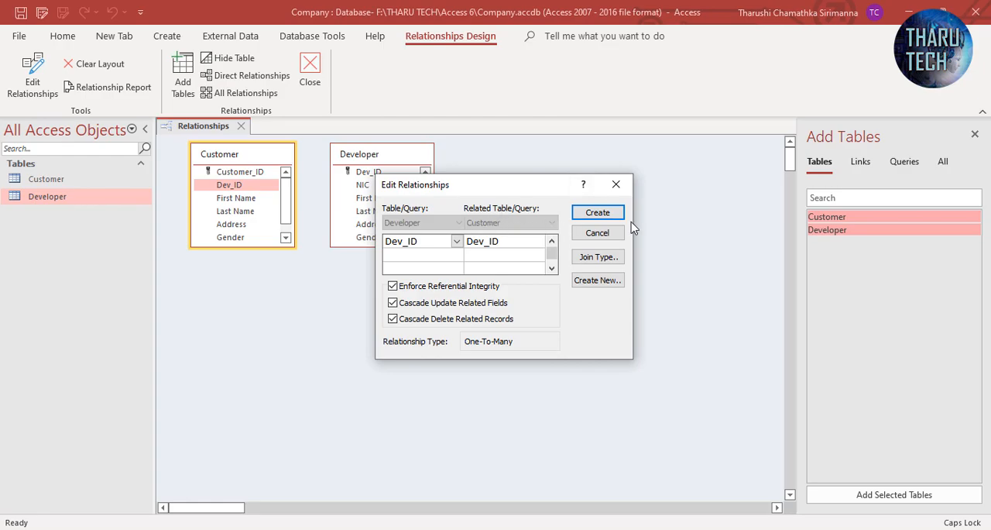
{"action": "left_click", "coordinate": [597, 214]}
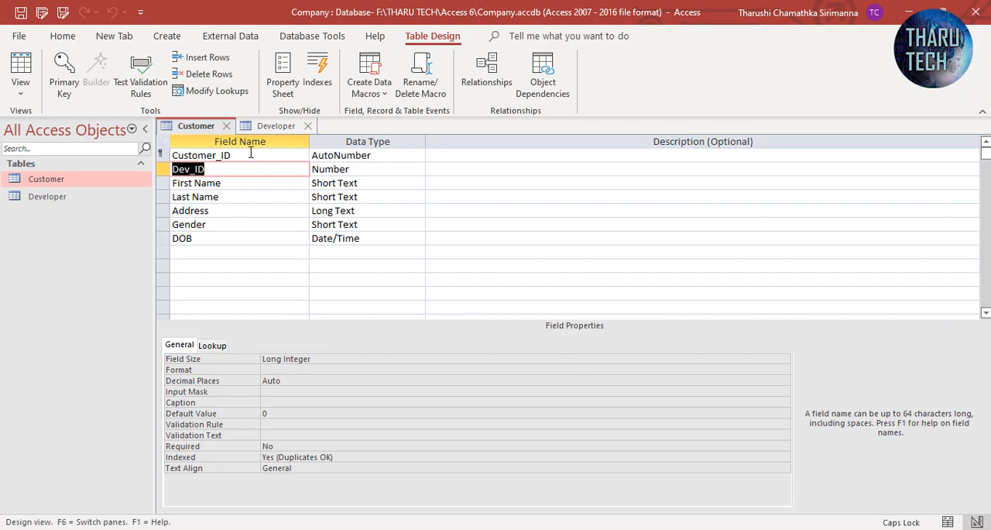
- Review the Developer table's fields in Design View and return to the Customer table
{"action": "left_click", "coordinate": [289, 128]}
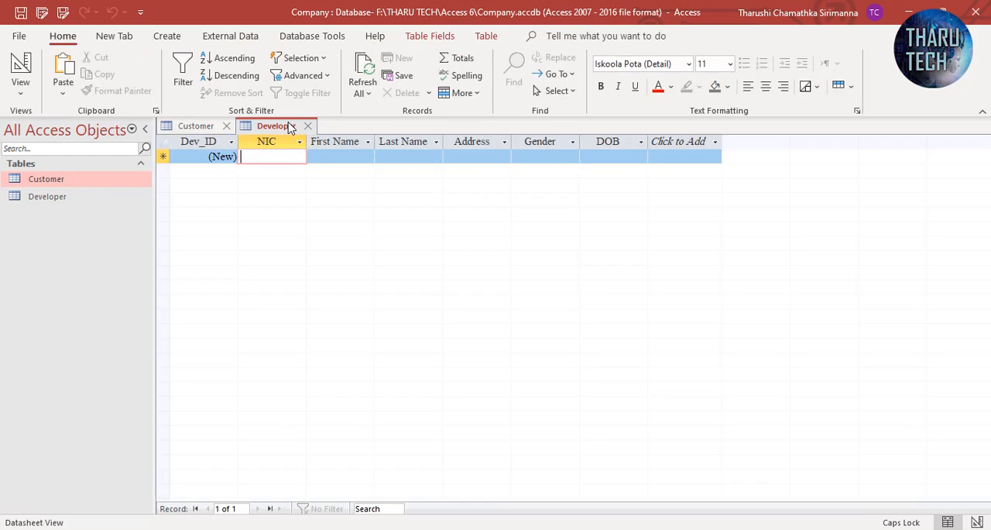
{"action": "left_click", "coordinate": [205, 129]}
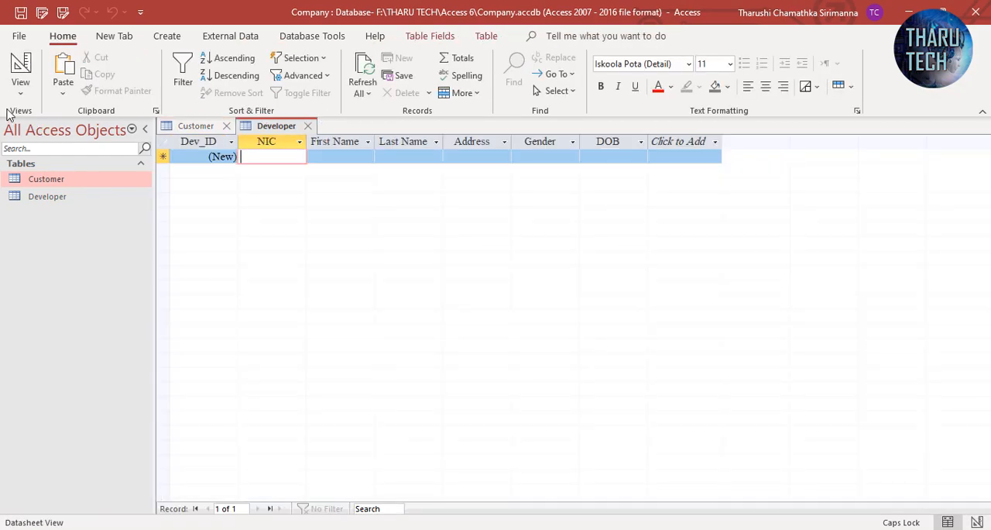
{"action": "left_click", "coordinate": [21, 92]}
{"action": "left_click", "coordinate": [27, 154]}
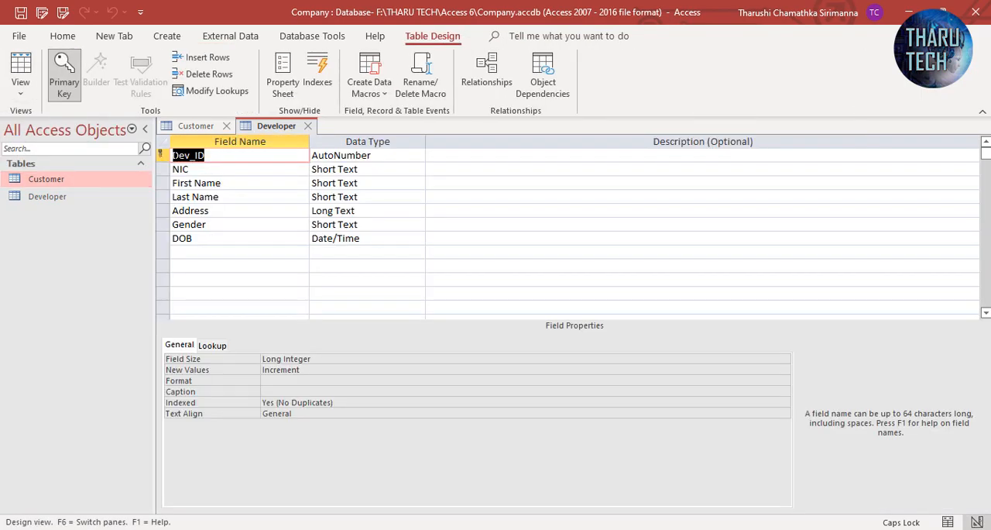
{"action": "left_click", "coordinate": [226, 170]}
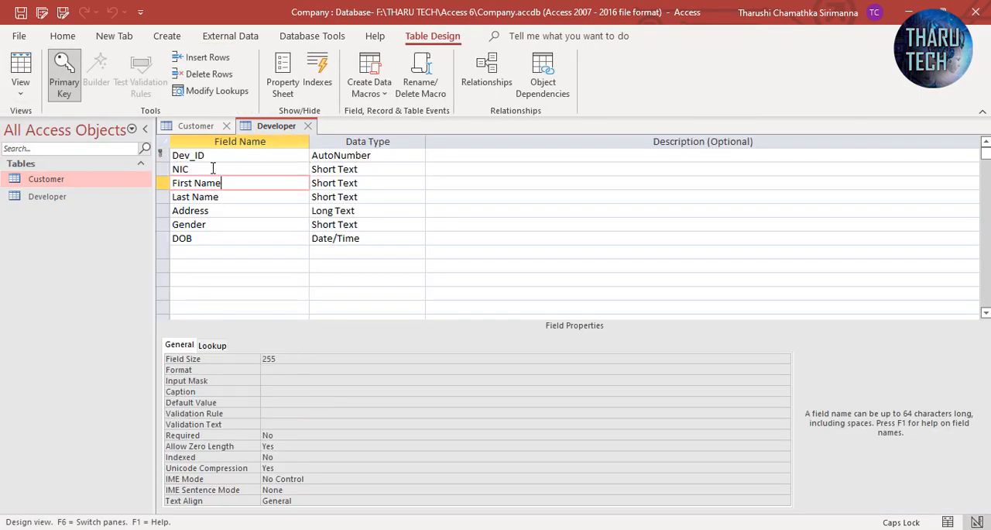
{"action": "left_click", "coordinate": [205, 127]}
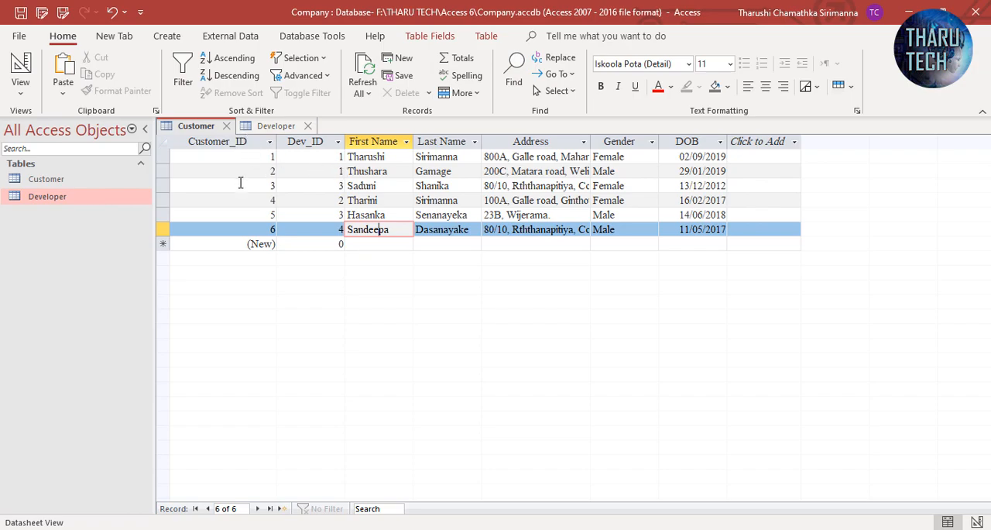
- Examine which Dev_ID is assigned to each Customer_ID in the Customer table's records
{"action": "left_click", "coordinate": [334, 212]}
{"action": "left_click", "coordinate": [336, 201]}
{"action": "left_click", "coordinate": [339, 186]}
{"action": "left_click", "coordinate": [328, 217]}
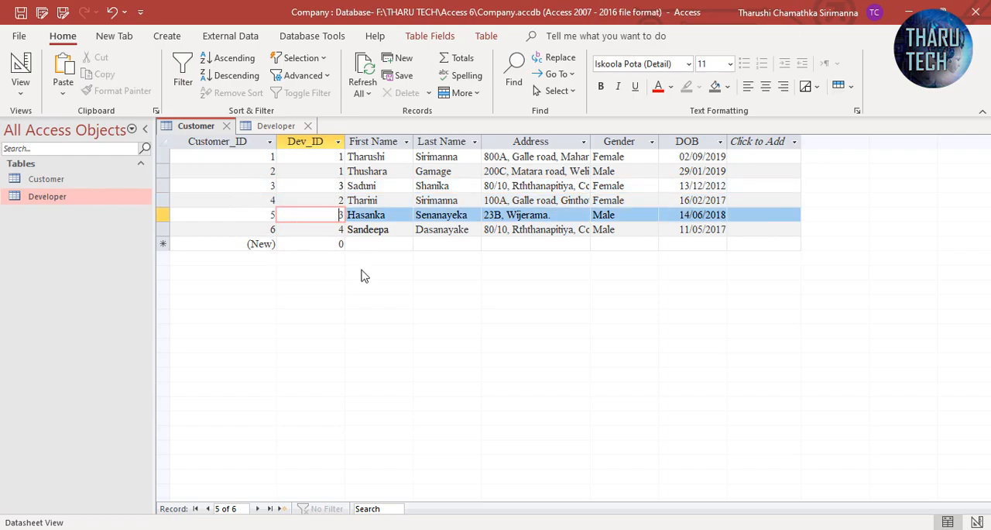
{"action": "left_click", "coordinate": [354, 243]}
{"action": "left_click", "coordinate": [328, 242]}
{"action": "left_click", "coordinate": [331, 227]}
{"action": "left_click", "coordinate": [340, 197]}
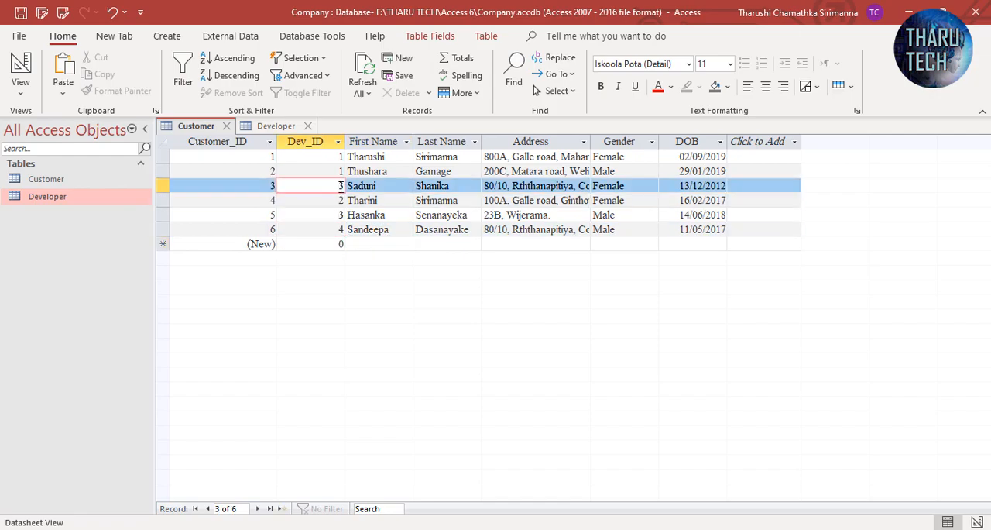
{"action": "left_click", "coordinate": [338, 216]}
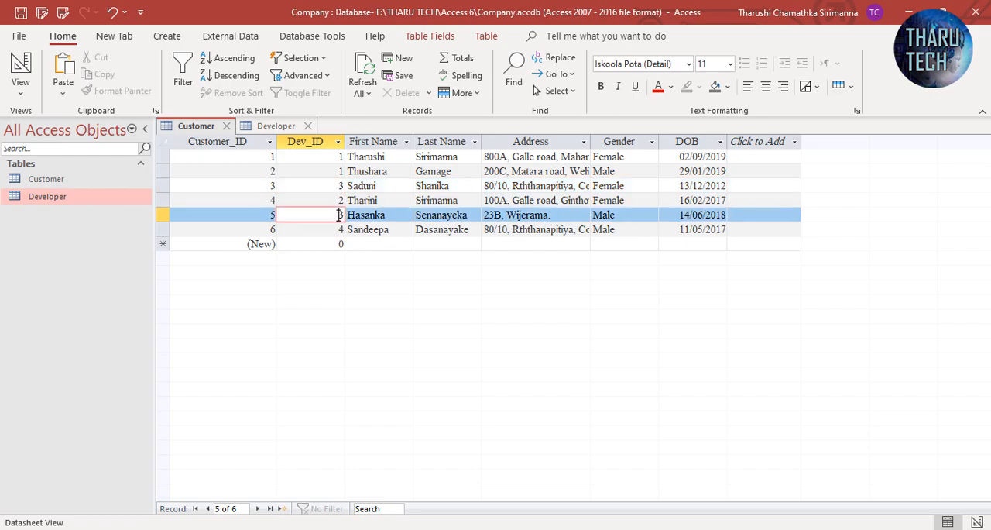
{"action": "left_click", "coordinate": [270, 183]}
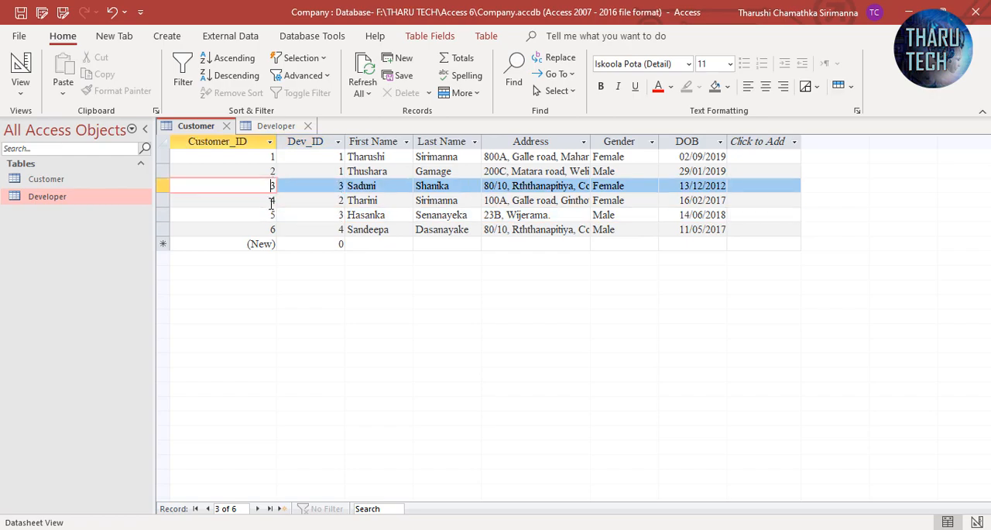
{"action": "left_click", "coordinate": [324, 155]}
{"action": "left_click", "coordinate": [329, 172]}
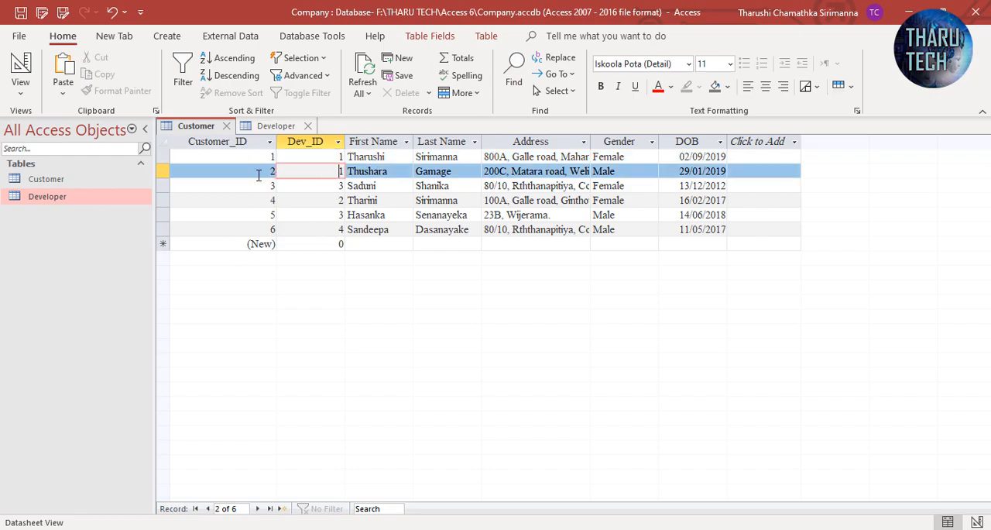
{"action": "left_click", "coordinate": [254, 158]}
{"action": "left_click", "coordinate": [254, 172]}
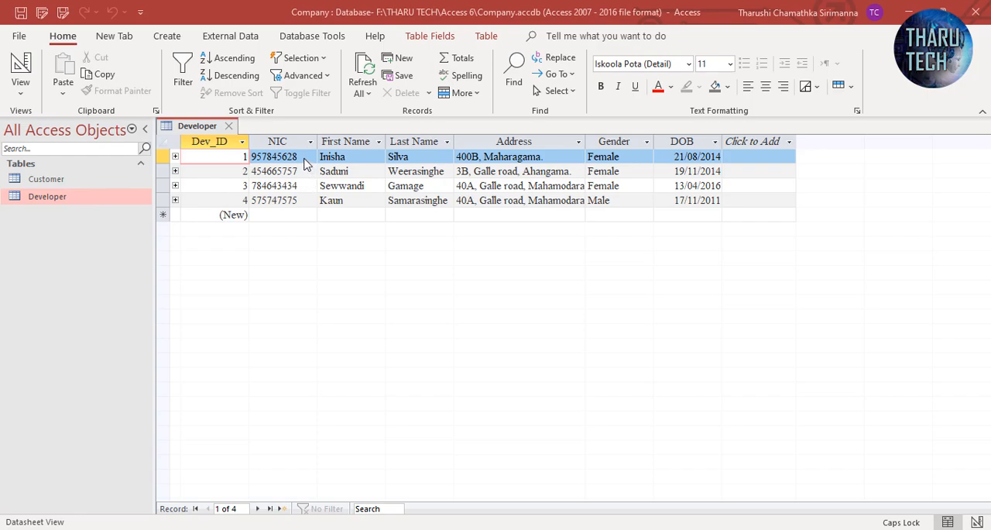
- Close the Developer table and create a design query based on it, adding the NIC field
{"action": "left_click", "coordinate": [232, 127]}
{"action": "left_click", "coordinate": [166, 37]}
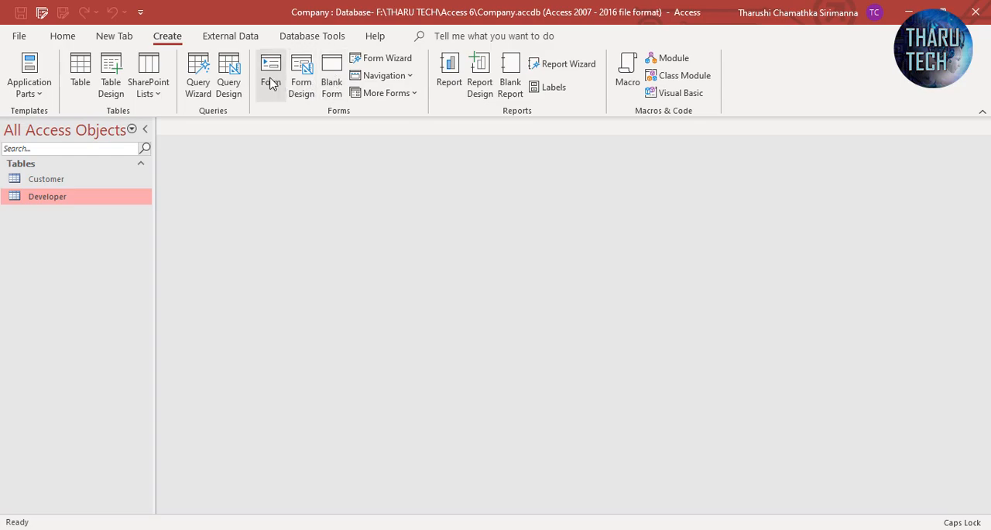
{"action": "left_click", "coordinate": [231, 78]}
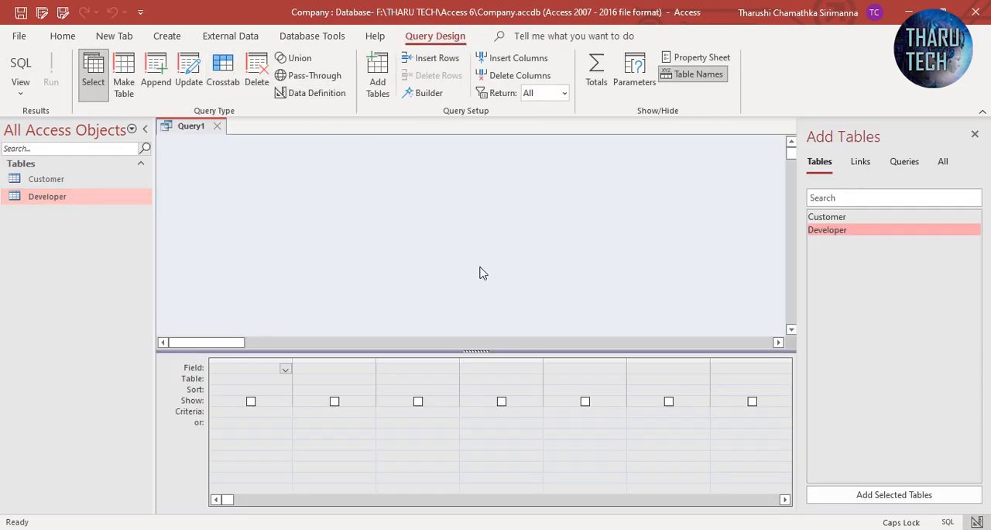
{"action": "left_click", "coordinate": [928, 495]}
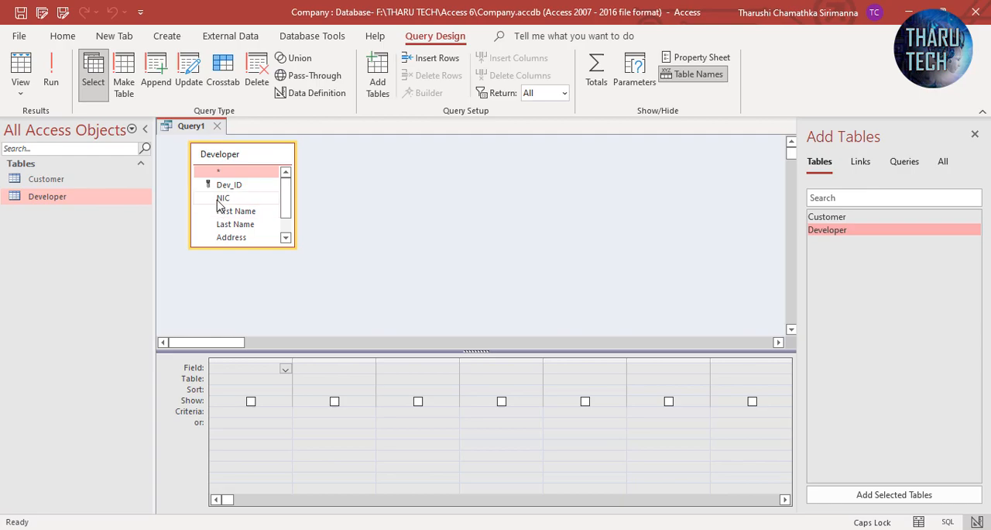
{"action": "double_click", "coordinate": [222, 198]}
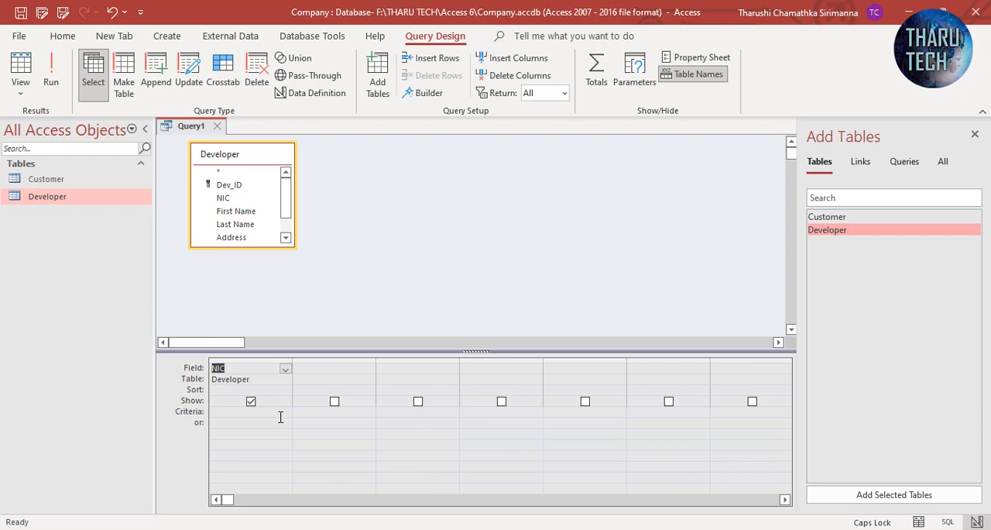
- Convert the query to an update query that updates the NIC field to [NIC] & "V"
{"action": "left_click", "coordinate": [243, 367]}
{"action": "left_click", "coordinate": [189, 75]}
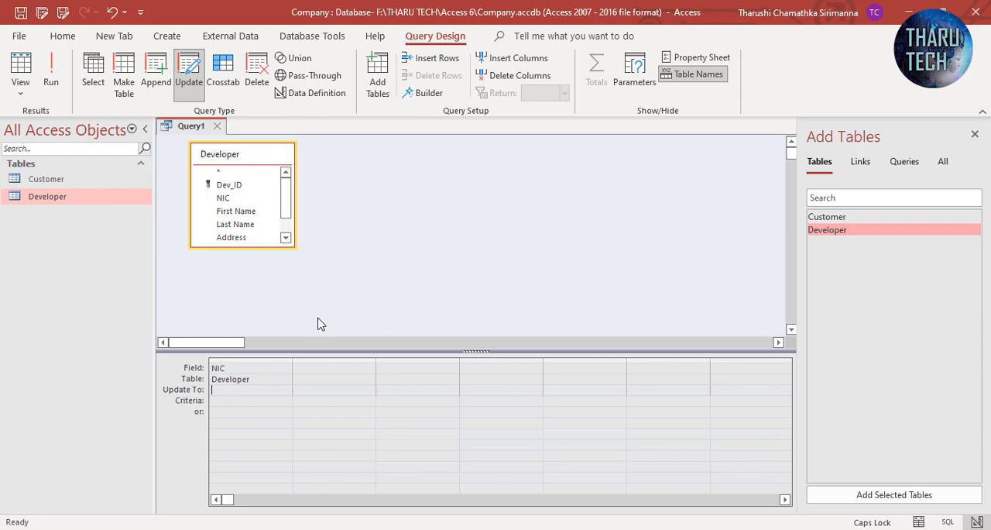
{"action": "type", "text": "[NIC]"}
{"action": "left_click", "coordinate": [232, 200]}
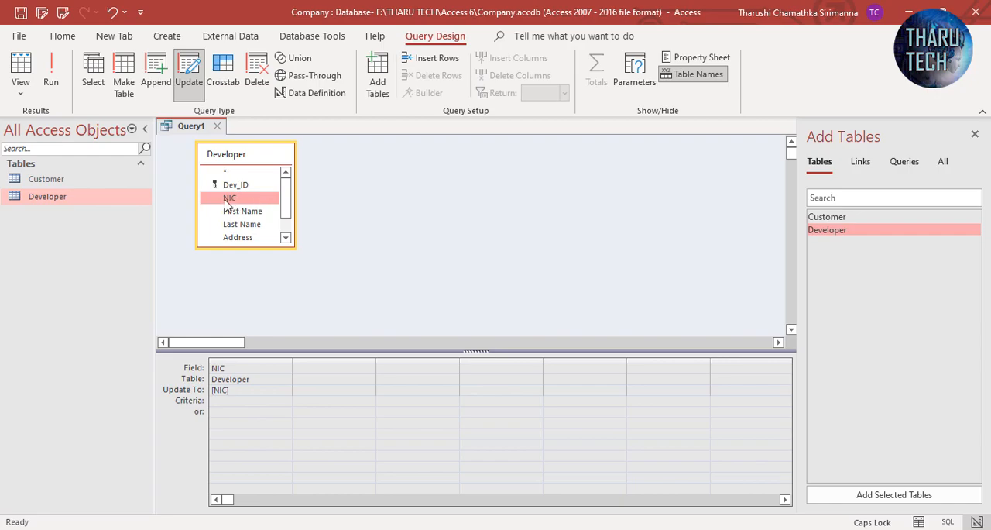
{"action": "left_click", "coordinate": [246, 389]}
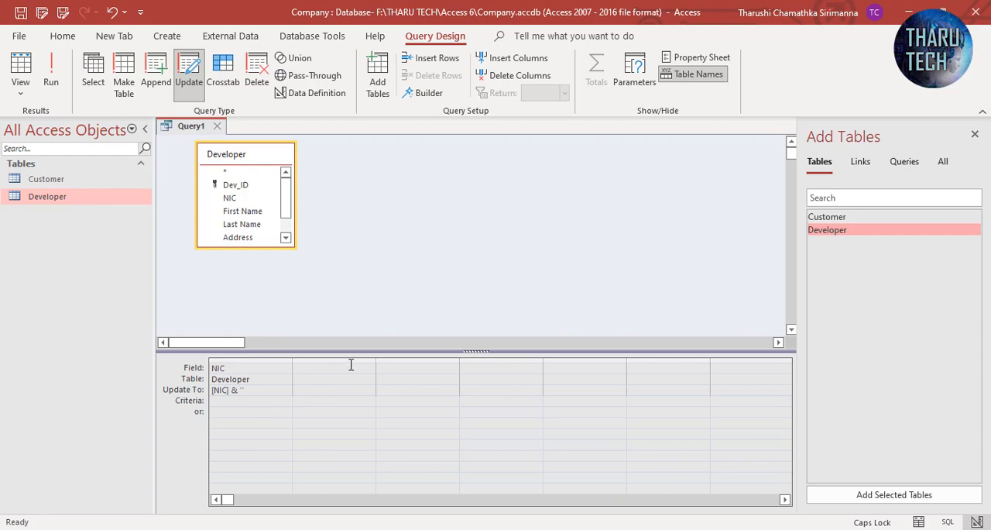
{"action": "type", "text": "\""}
- Run the update query, accept updating the Developer rows, and switch the query to Datasheet View
{"action": "left_click", "coordinate": [49, 77]}
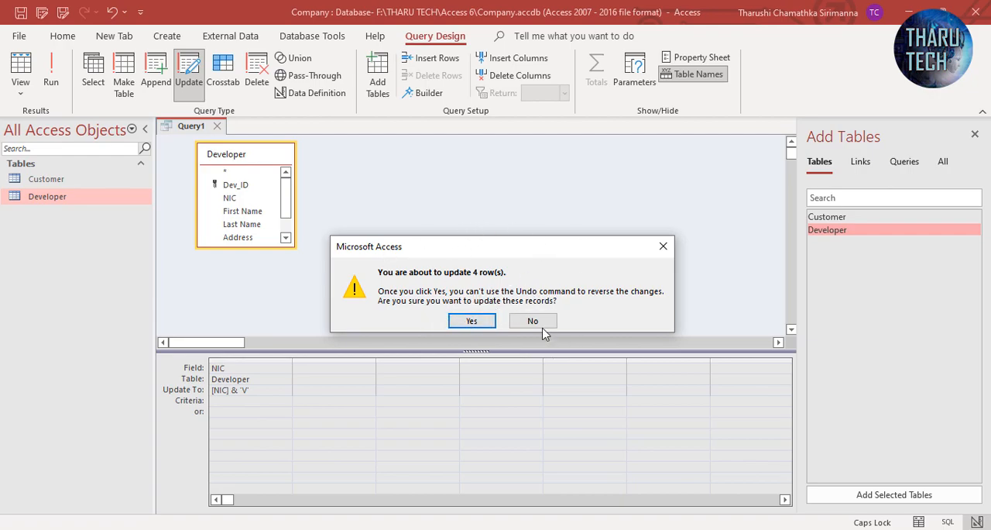
{"action": "left_click", "coordinate": [462, 323]}
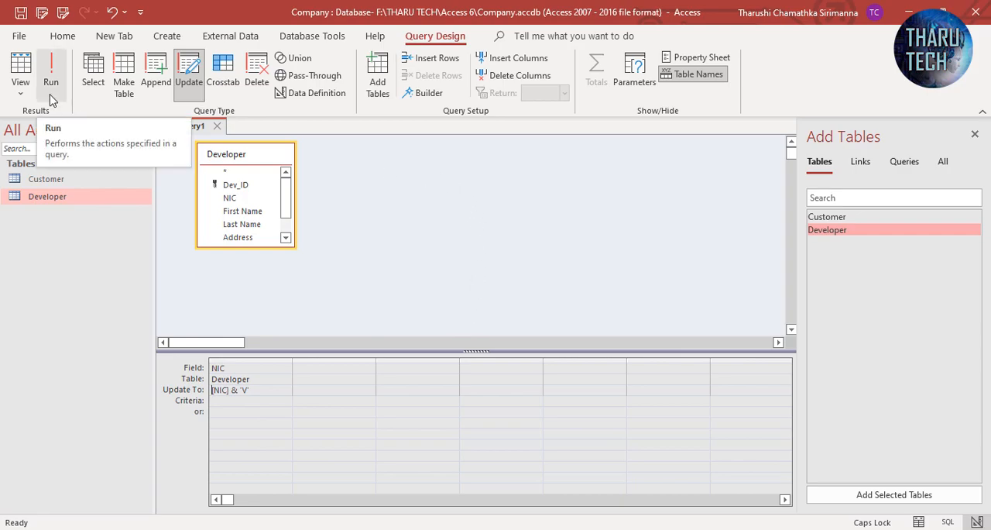
{"action": "left_click", "coordinate": [29, 92]}
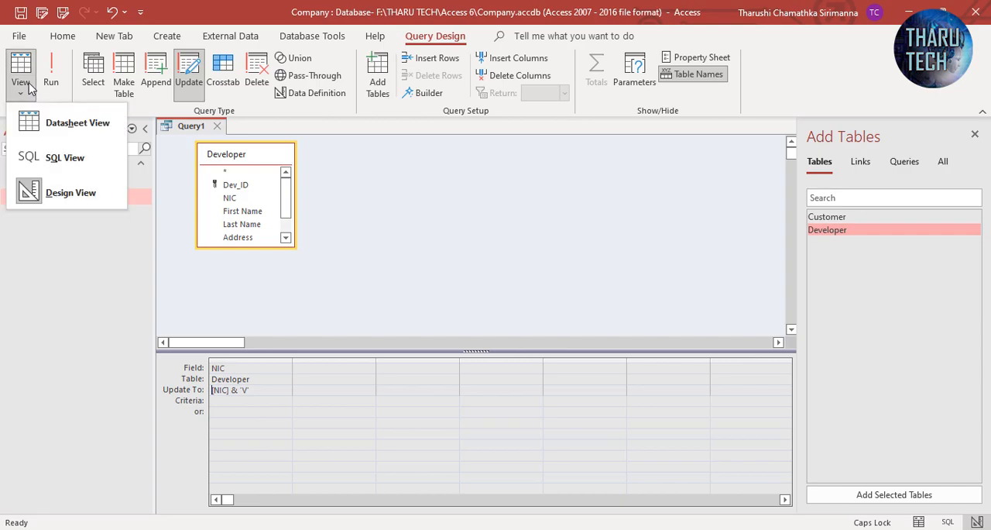
{"action": "left_click", "coordinate": [39, 123]}
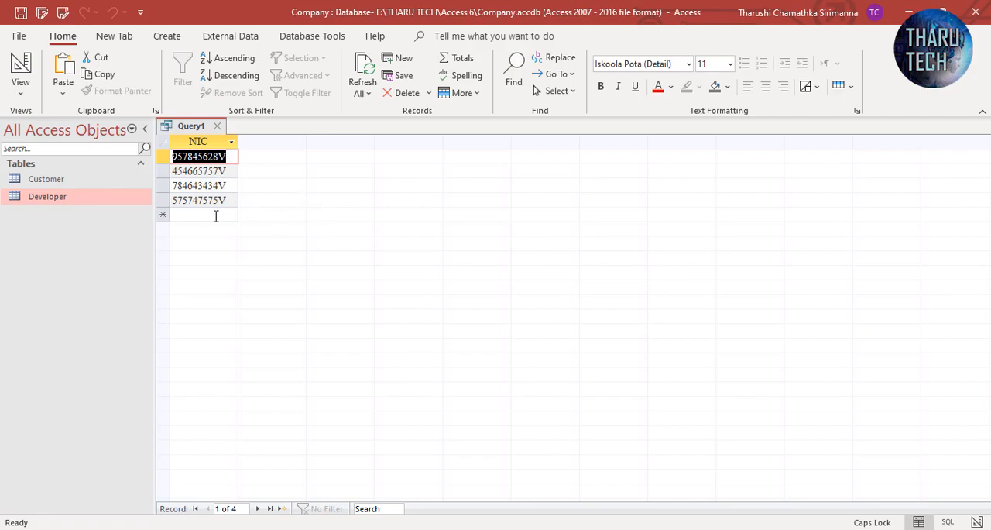
- Open the Developer table and check the NIC values of its records
{"action": "double_click", "coordinate": [135, 192]}
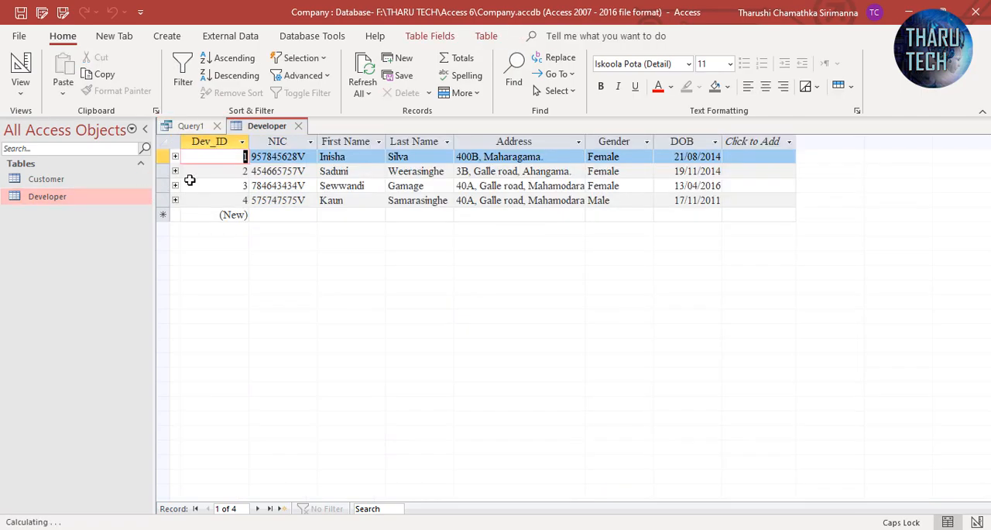
{"action": "left_click_drag", "start_coordinate": [316, 161], "coordinate": [319, 171]}
{"action": "left_click", "coordinate": [308, 204]}
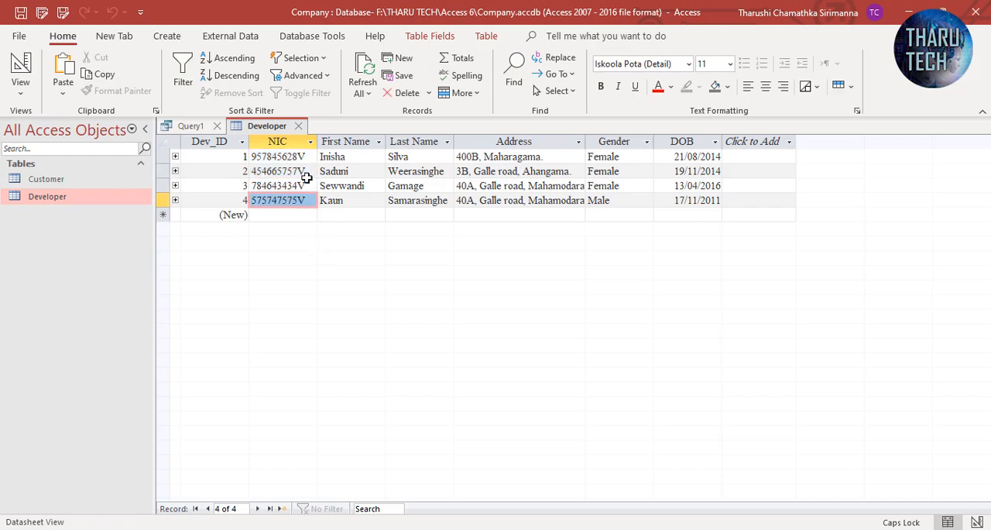
{"action": "right_click", "coordinate": [179, 126]}
{"action": "left_click", "coordinate": [219, 176]}
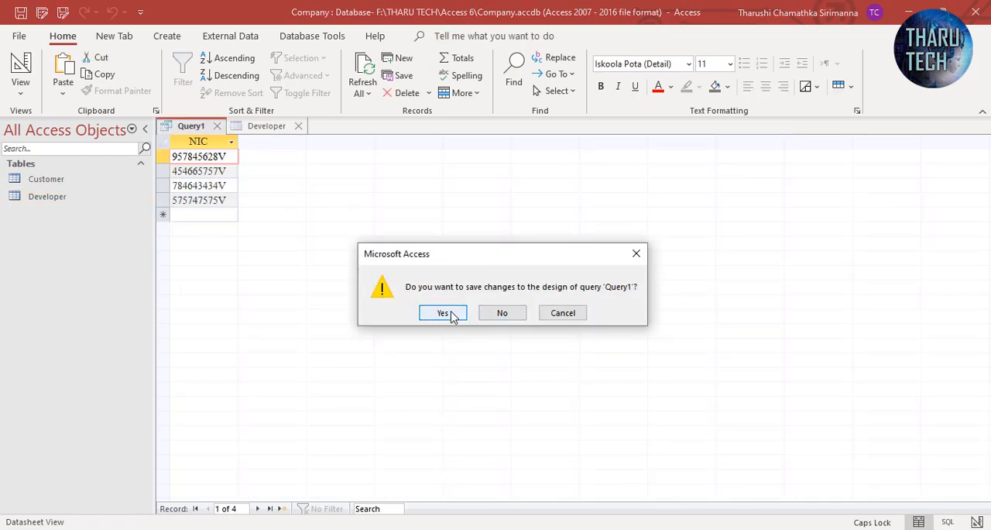
{"action": "left_click", "coordinate": [636, 253]}
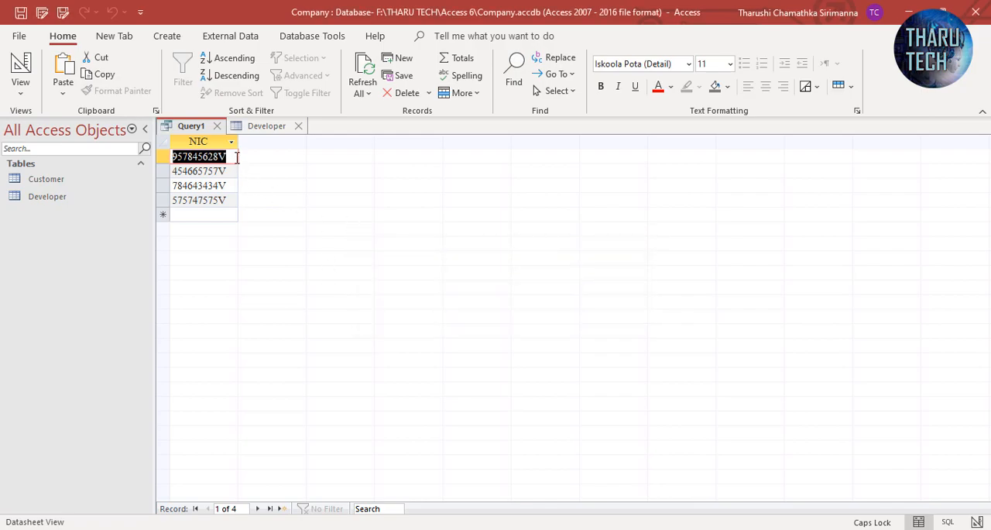
- Close the query, saving its design under the name QueryDeveloperNIC, and select it among the database objects
{"action": "right_click", "coordinate": [205, 127]}
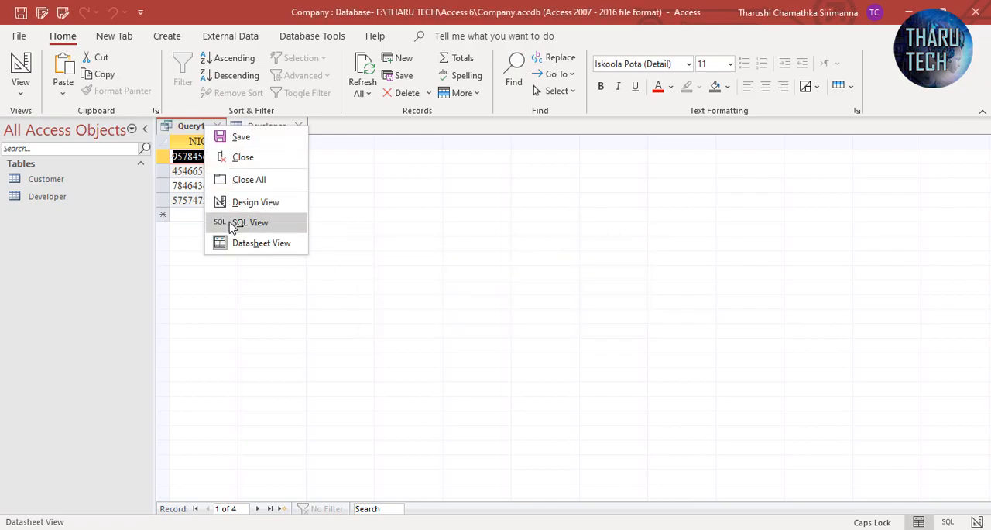
{"action": "left_click", "coordinate": [243, 157]}
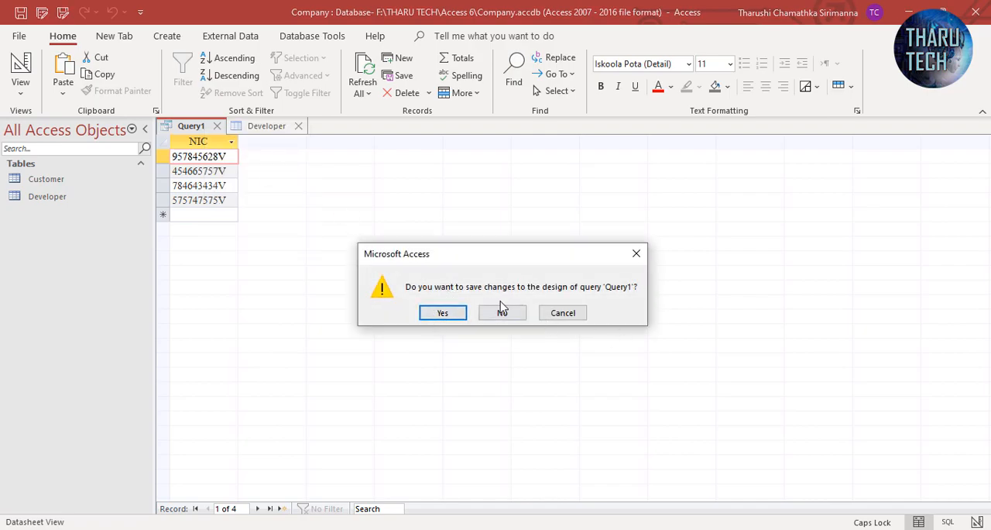
{"action": "left_click", "coordinate": [453, 314]}
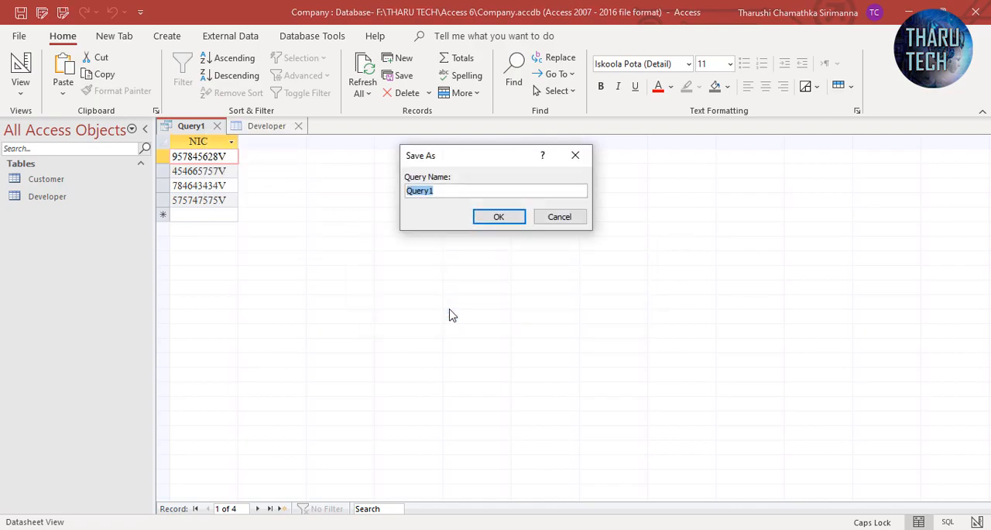
{"action": "left_click", "coordinate": [455, 189]}
{"action": "type", "text": "D"}
{"action": "key", "text": "Caps_Lock"}
{"action": "type", "text": "eveloper"}
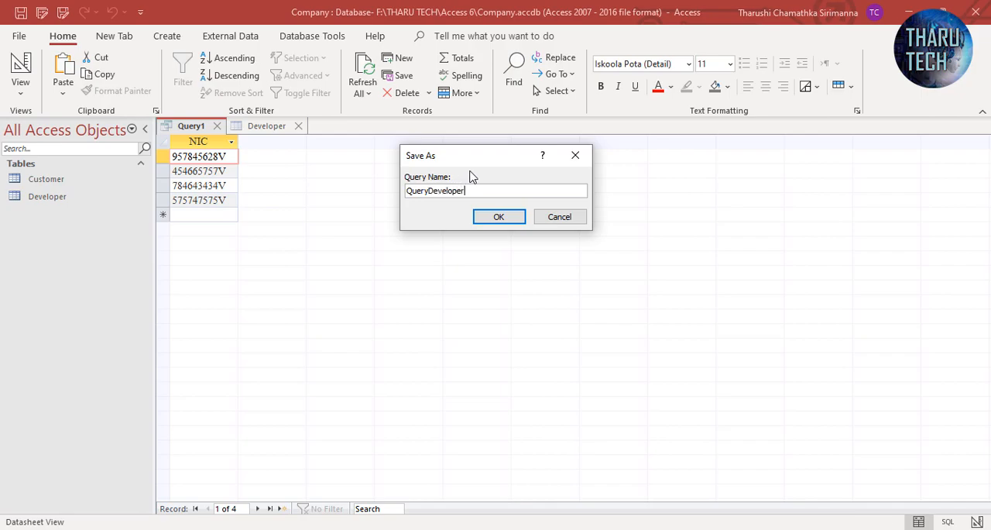
{"action": "key", "text": "Caps_Lock"}
{"action": "type", "text": "NIC"}
{"action": "left_click", "coordinate": [499, 216]}
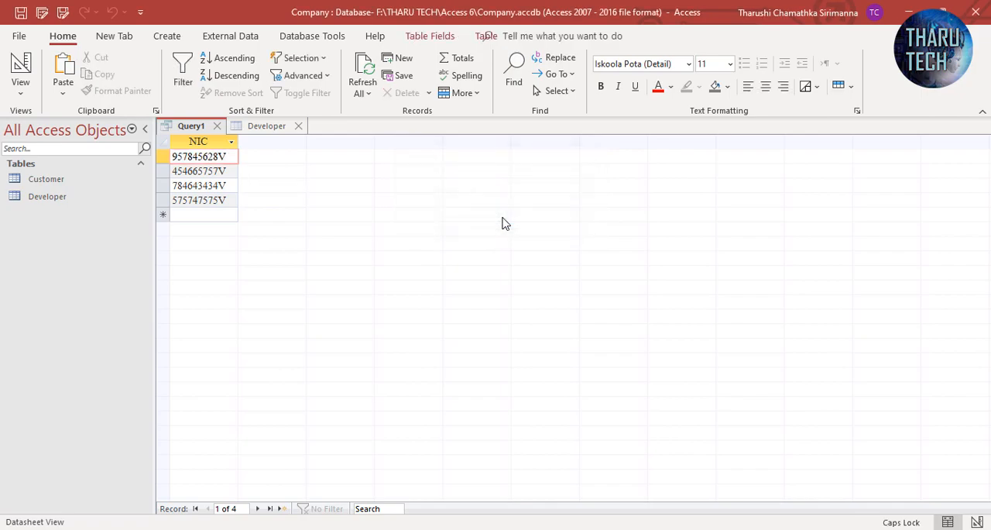
{"action": "left_click", "coordinate": [84, 231]}
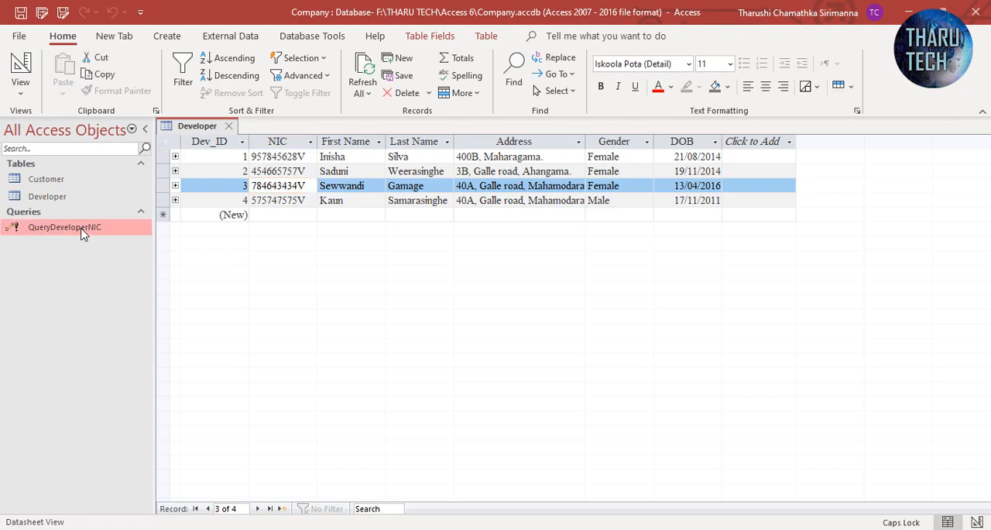